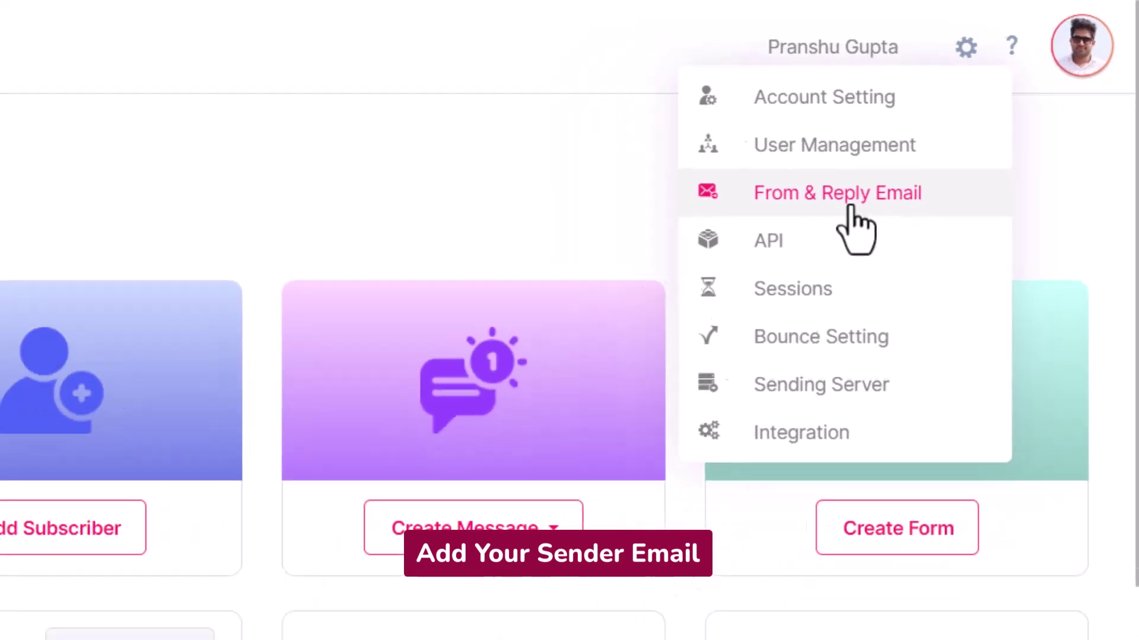
- Add the saved support address as a new From & Reply sender email and verify it
click(852, 204)
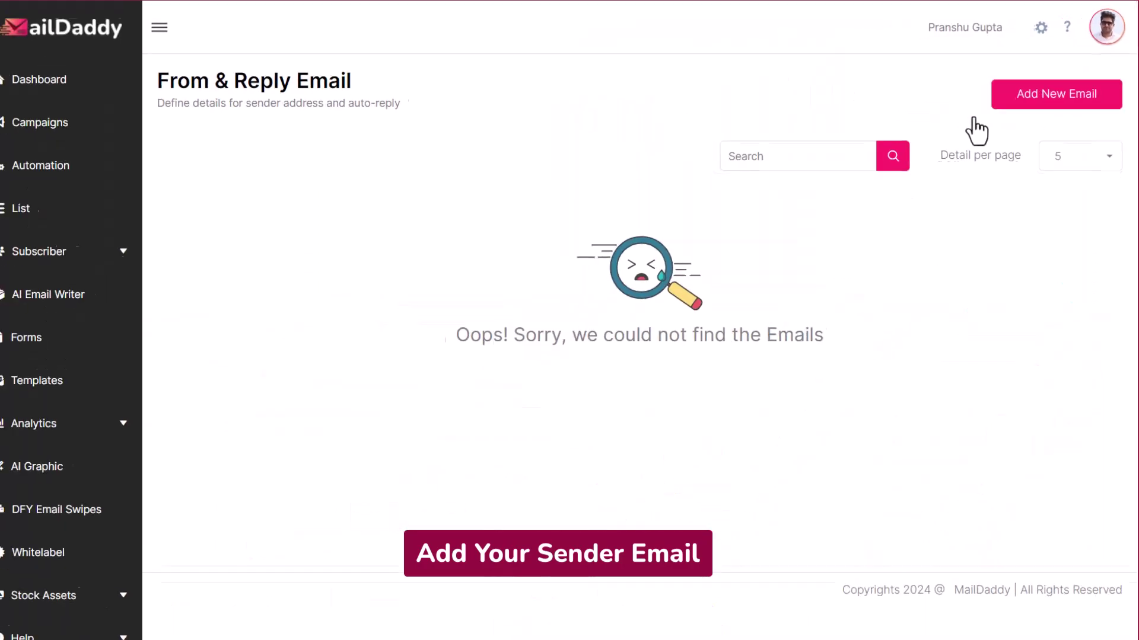
click(1051, 95)
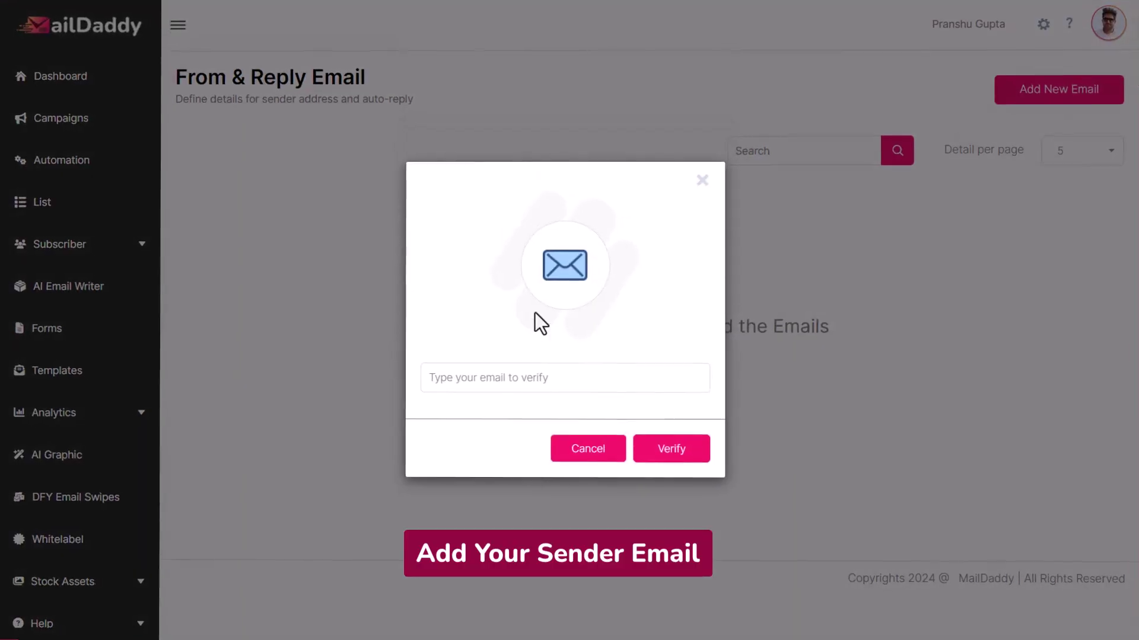
click(473, 378)
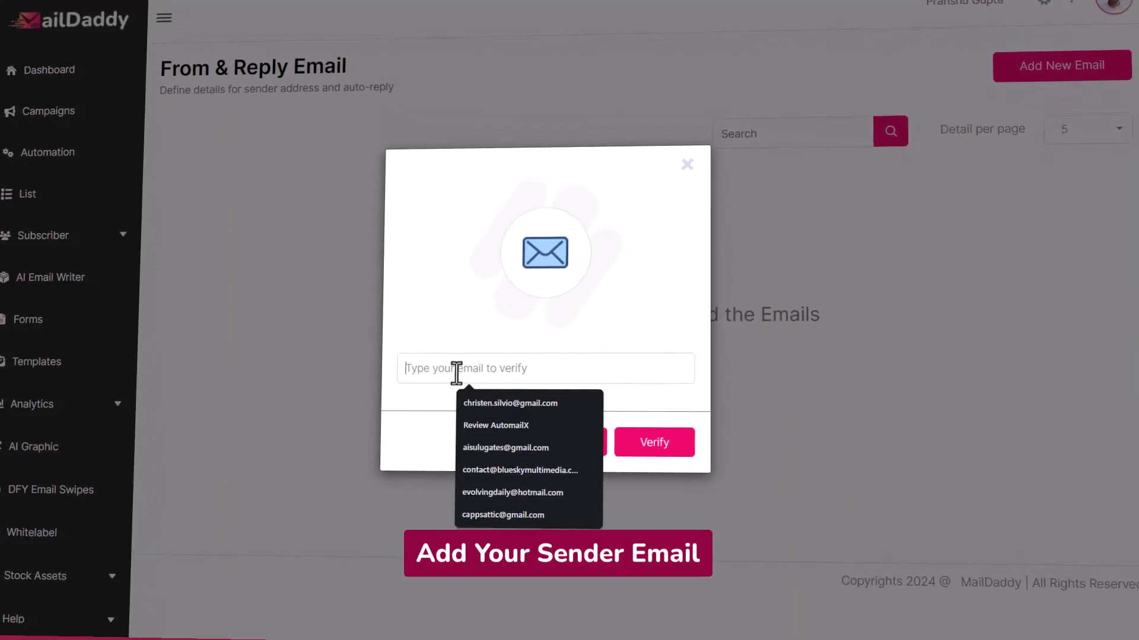
click(594, 405)
click(644, 440)
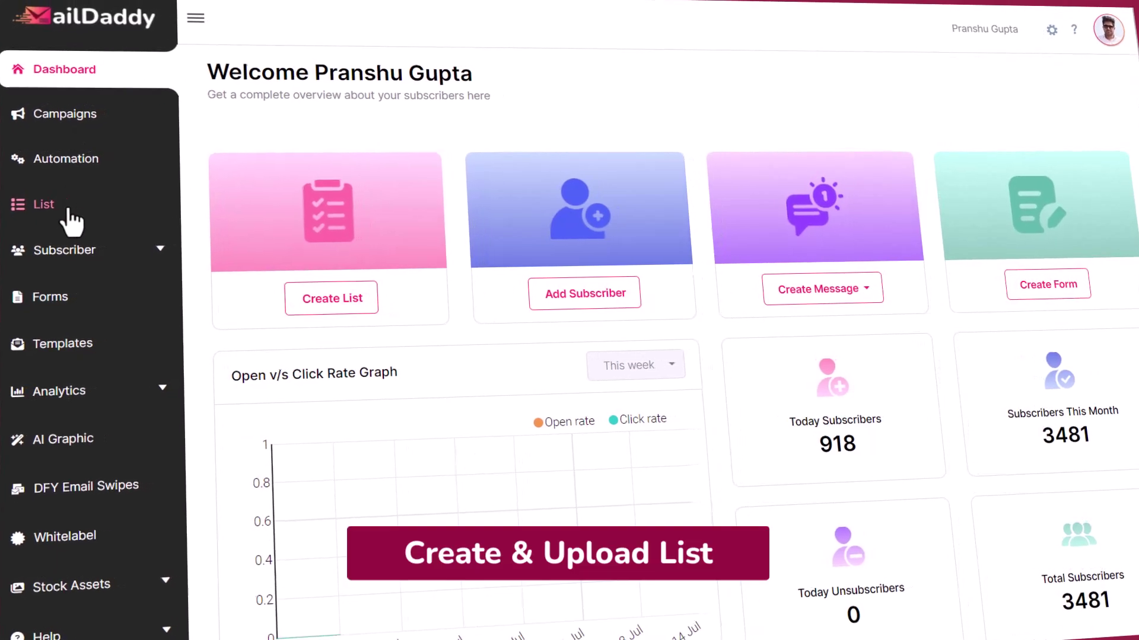
- Create a new list named 'Demo List' with double opt-in left on
click(63, 203)
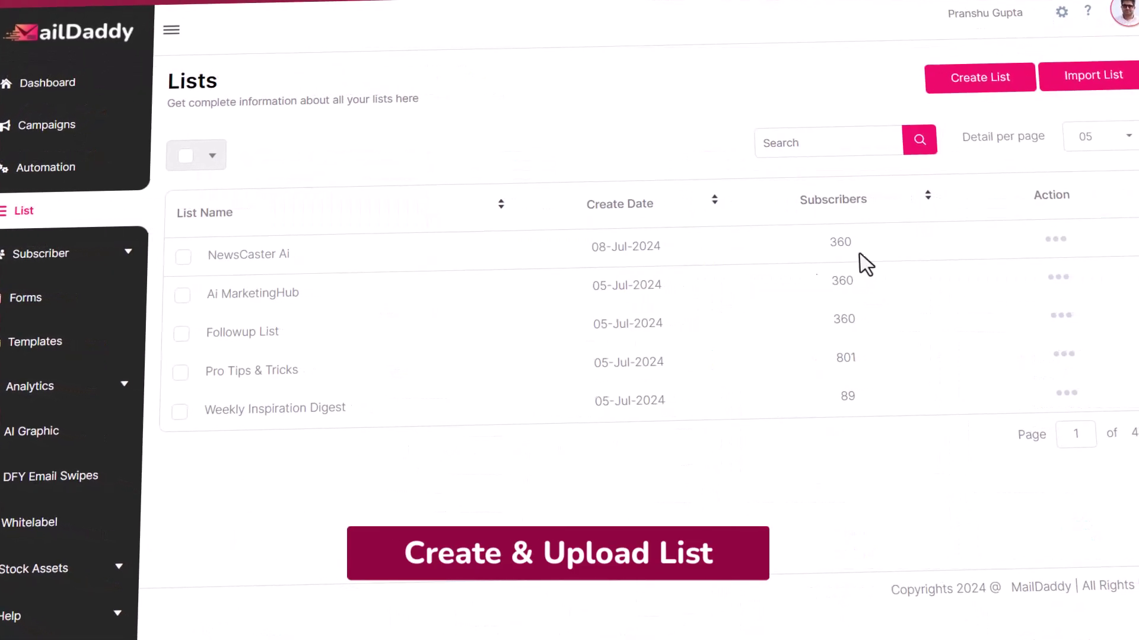
click(949, 79)
click(438, 358)
text(Demo List)
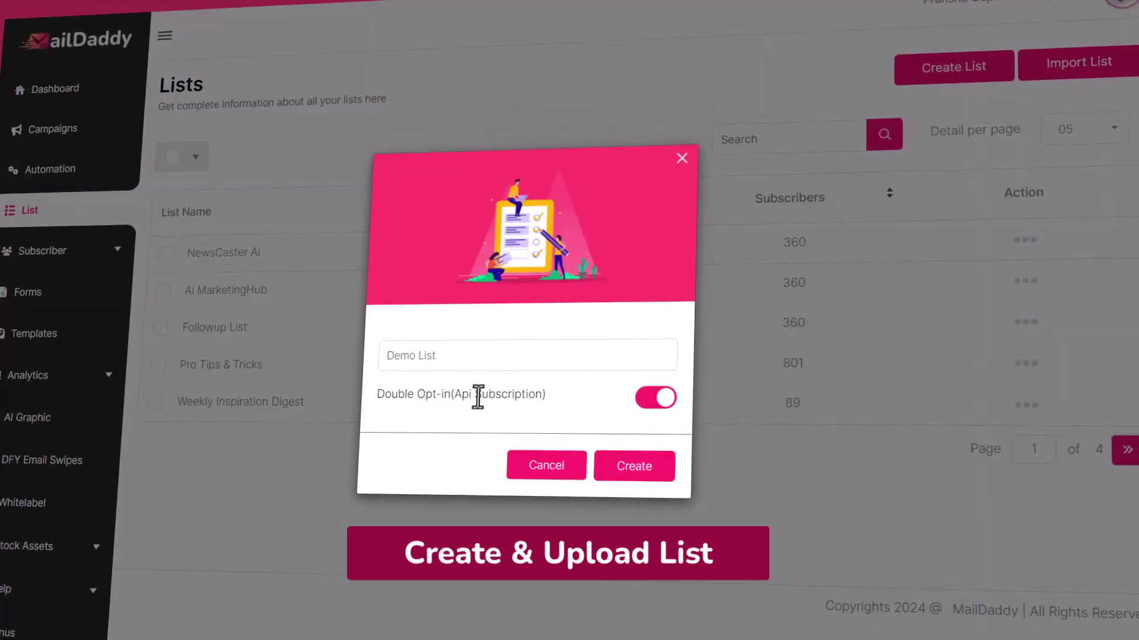
click(648, 475)
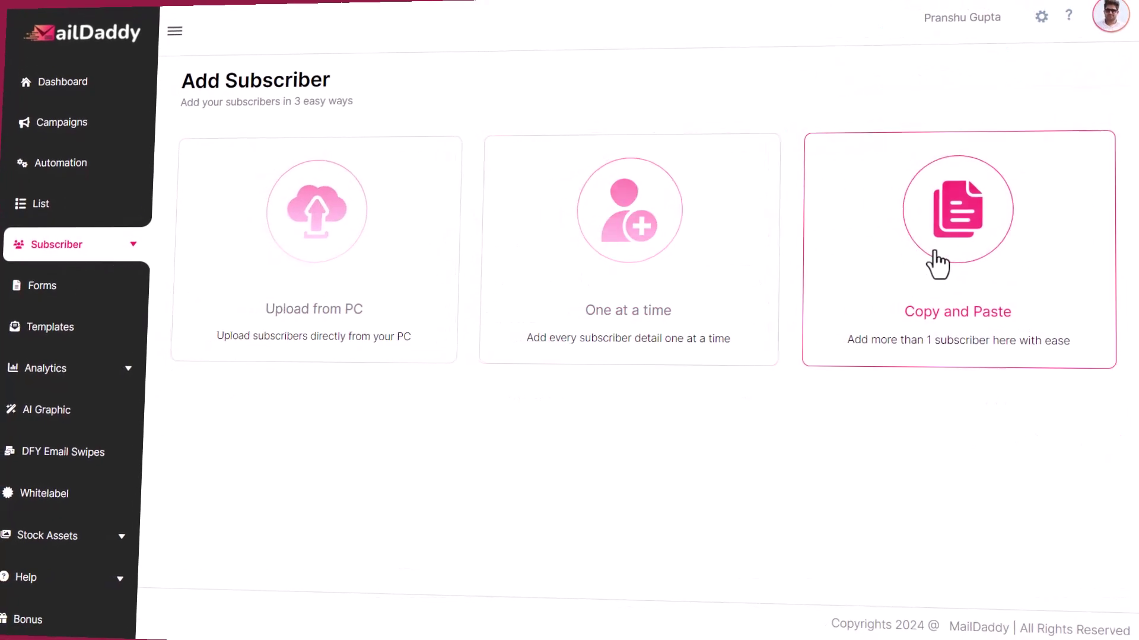
- Upload BigBuzz.xlsx from the PC with tag 'Demo list new' and confirm contact permission
click(322, 262)
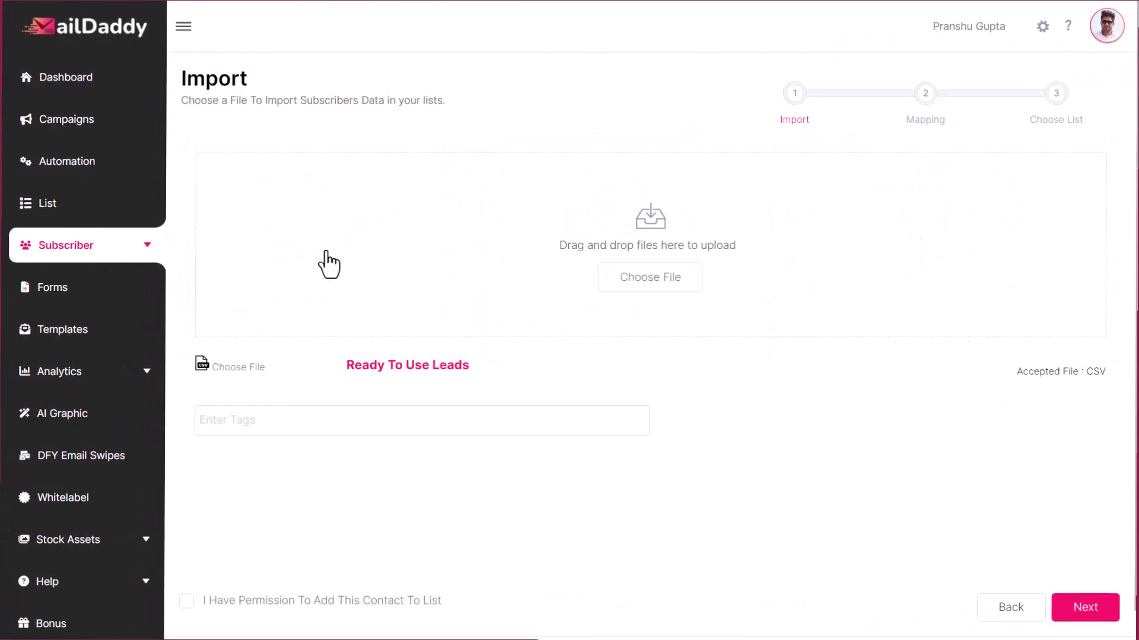
click(650, 278)
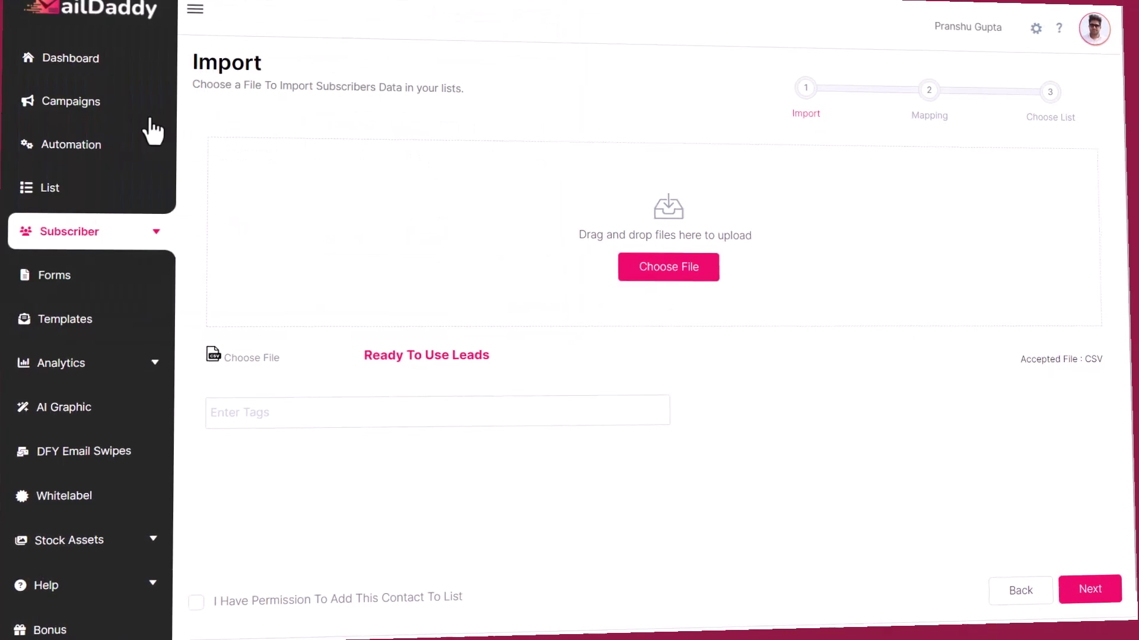
click(266, 418)
text(Demo list new)
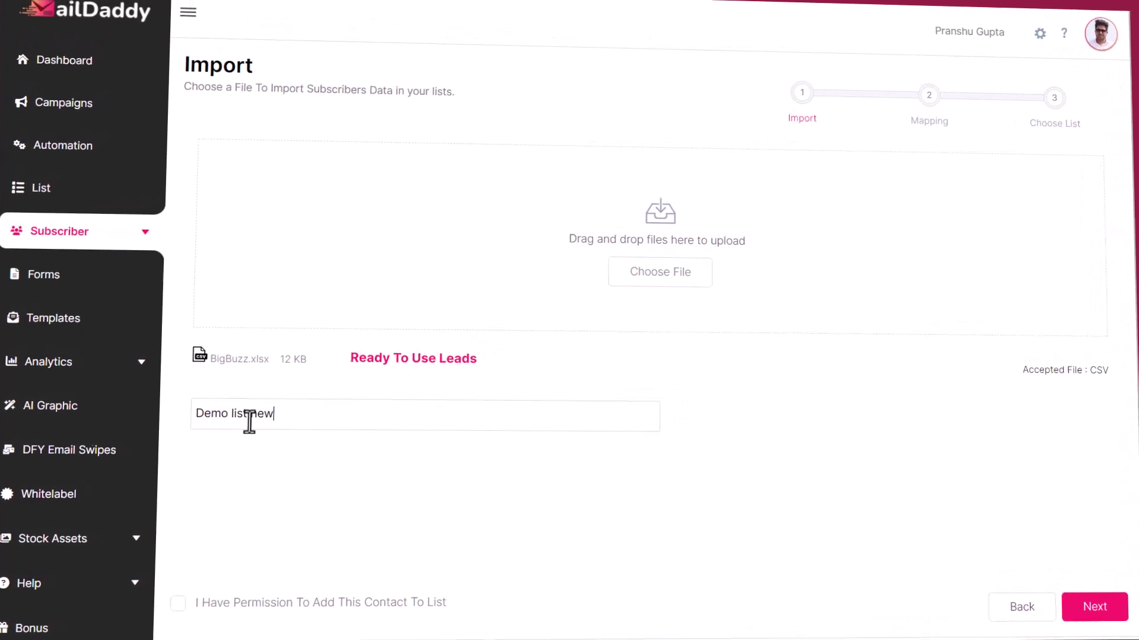
click(173, 604)
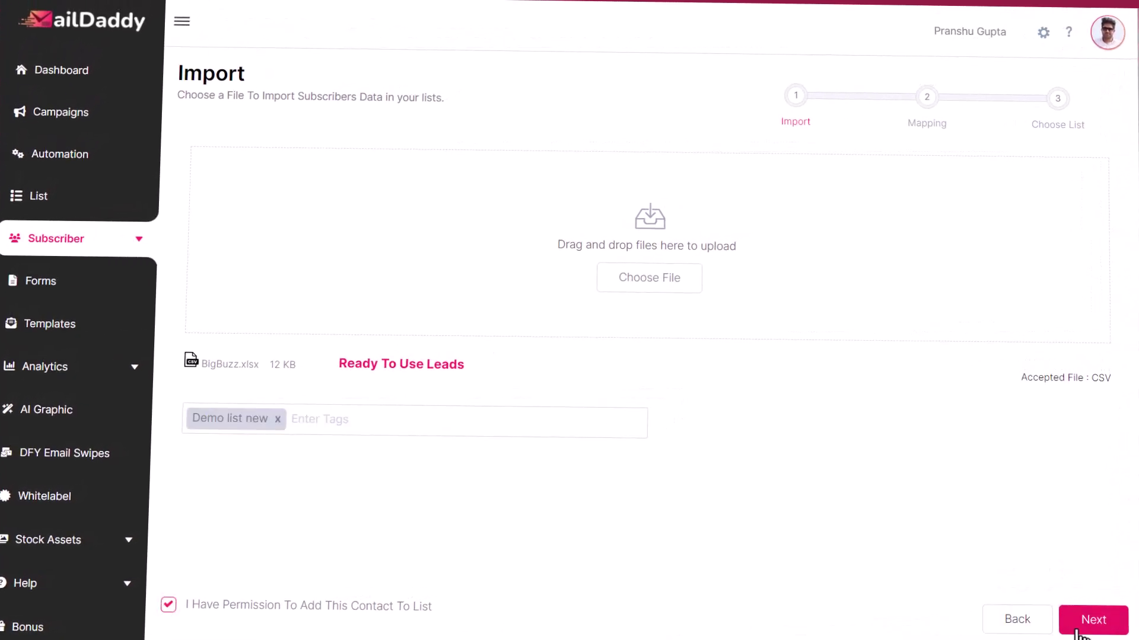
click(1093, 621)
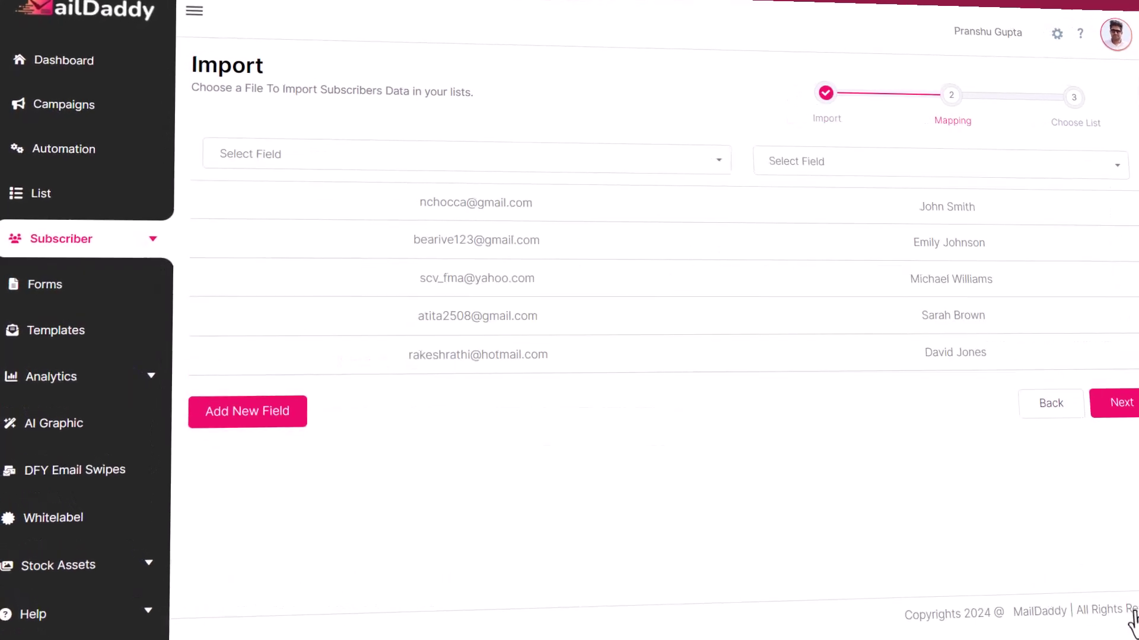
- Map both spreadsheet columns to the Email field
click(270, 155)
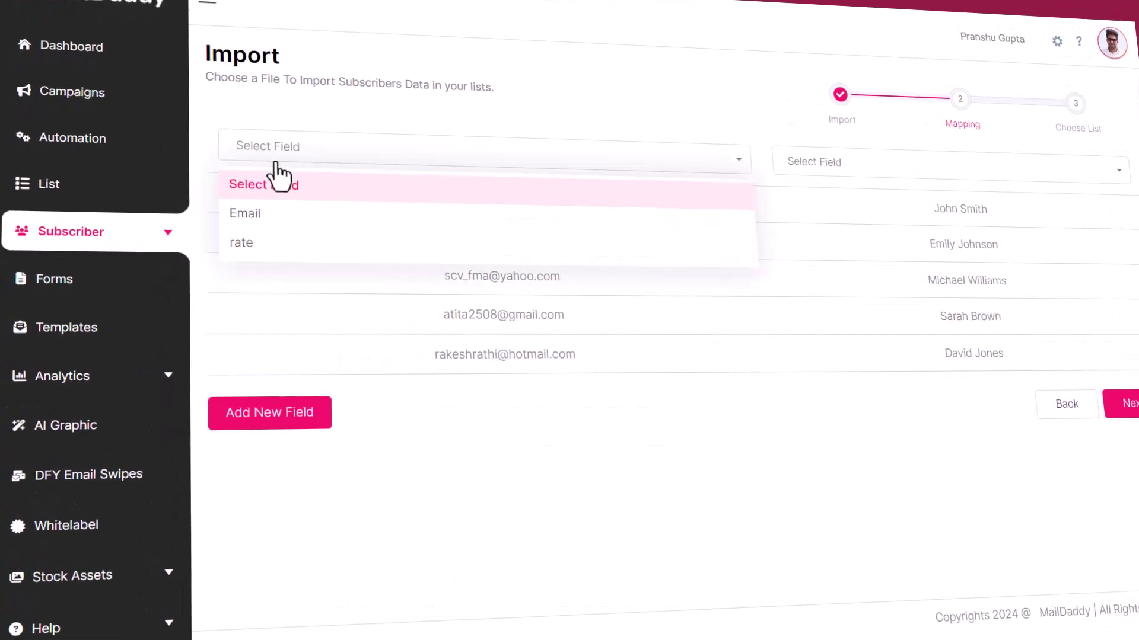
click(244, 212)
click(842, 166)
click(830, 219)
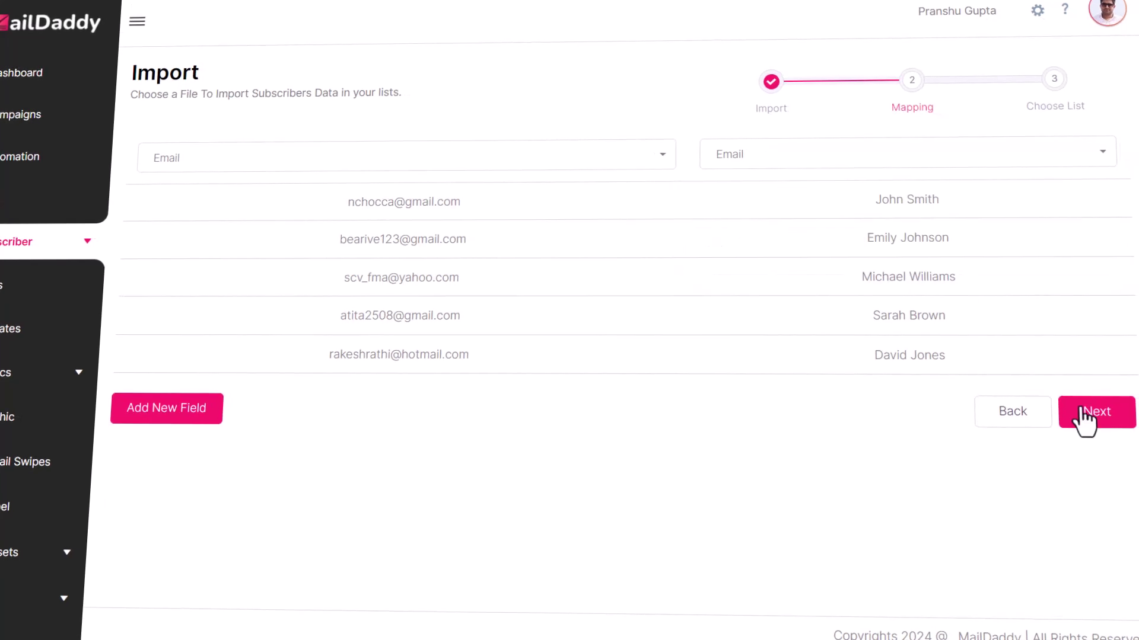
click(1114, 415)
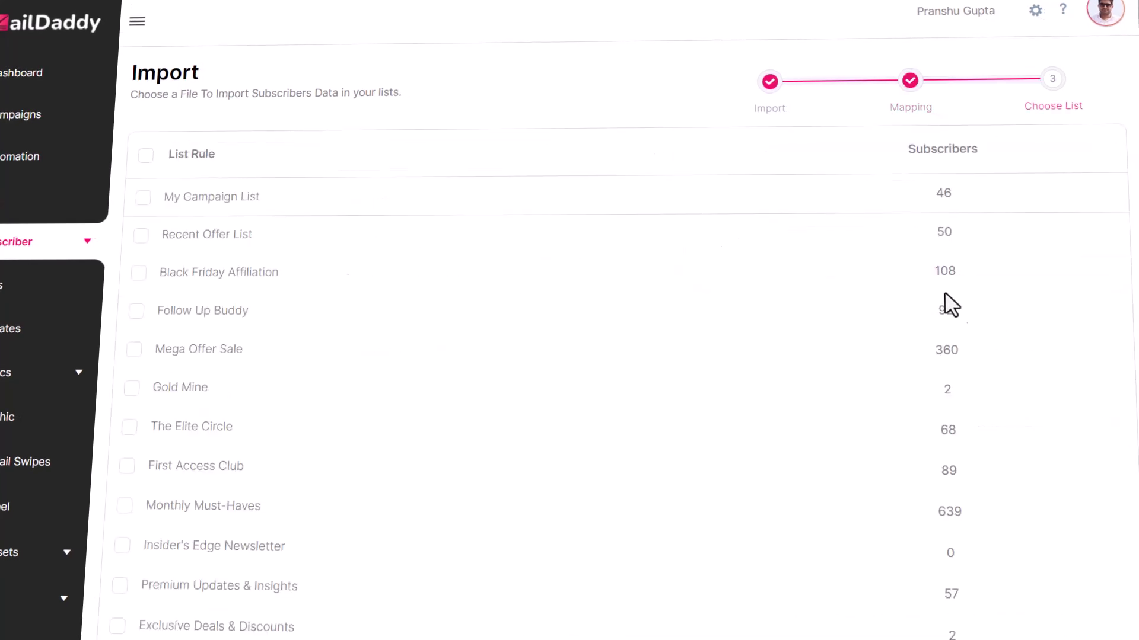
- Import the subscribers into Demo List, then go to the Campaigns overview
scroll(190, 453, down, 5)
click(178, 547)
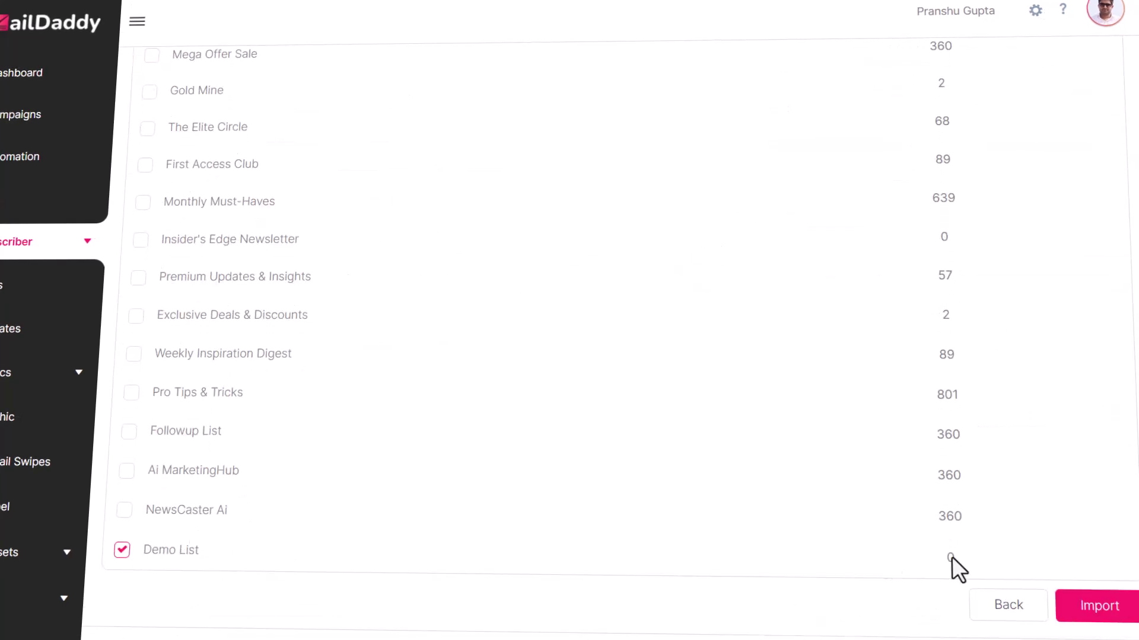
click(1102, 605)
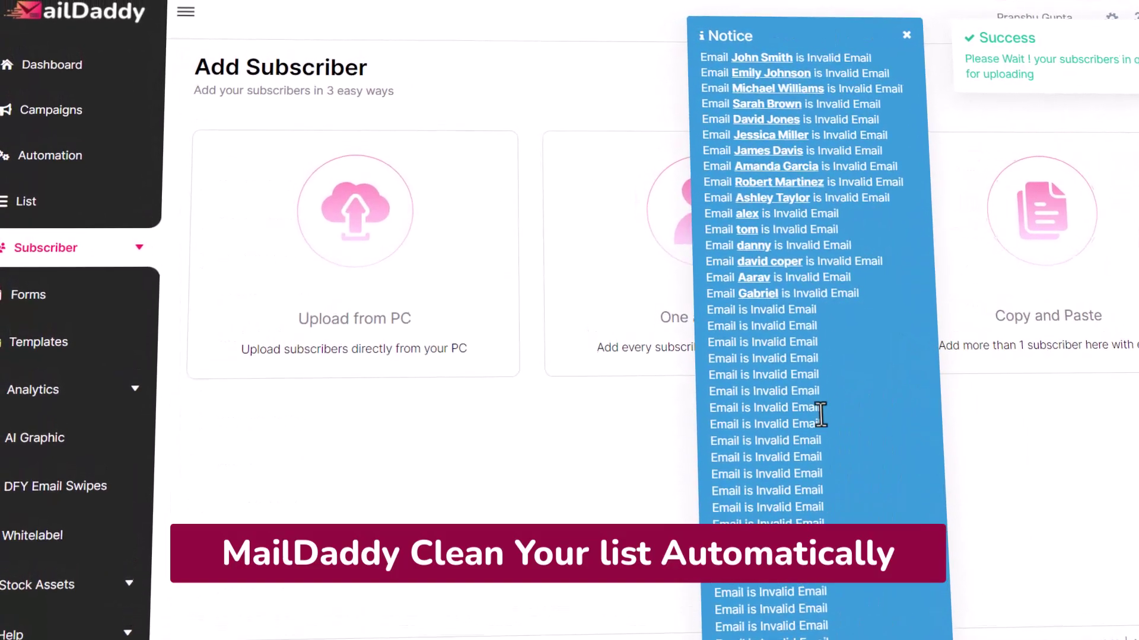
click(26, 200)
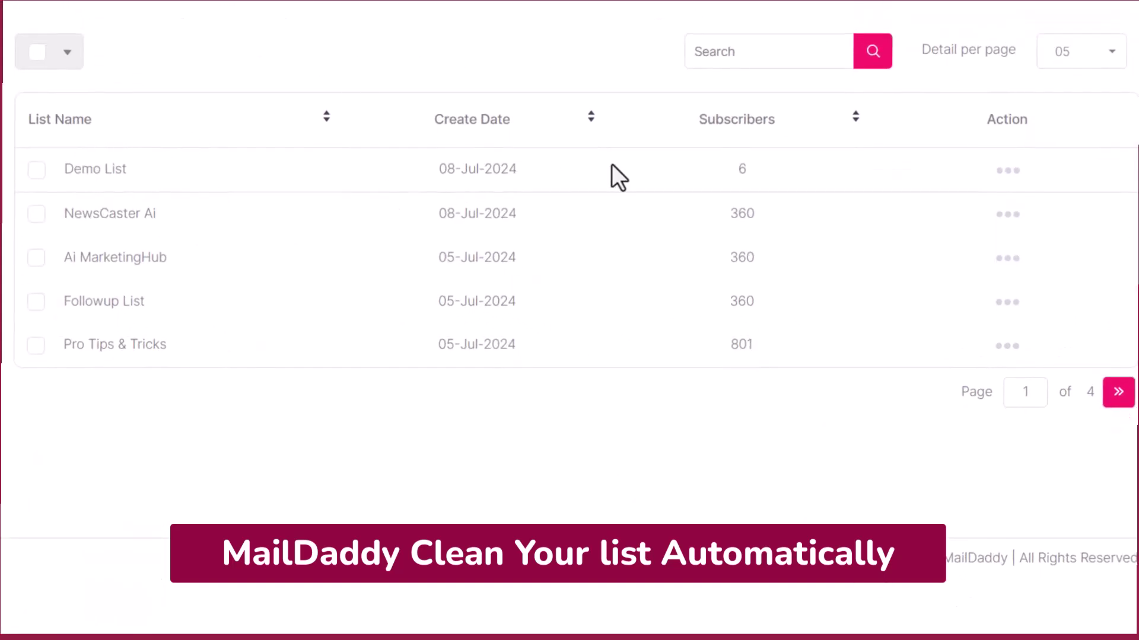
click(60, 122)
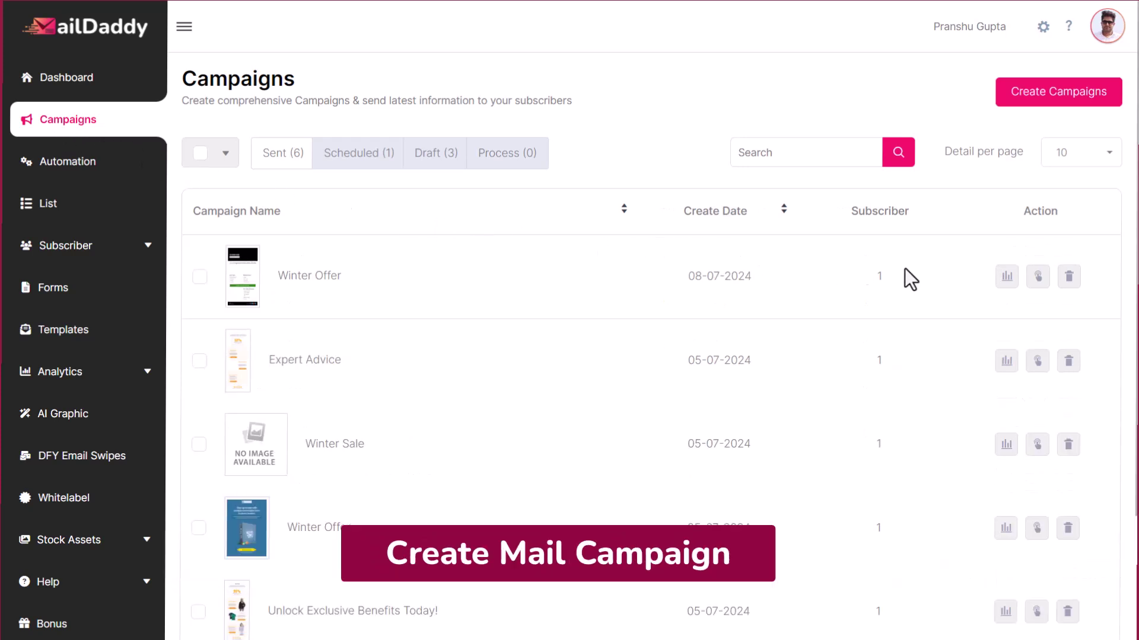
click(1069, 110)
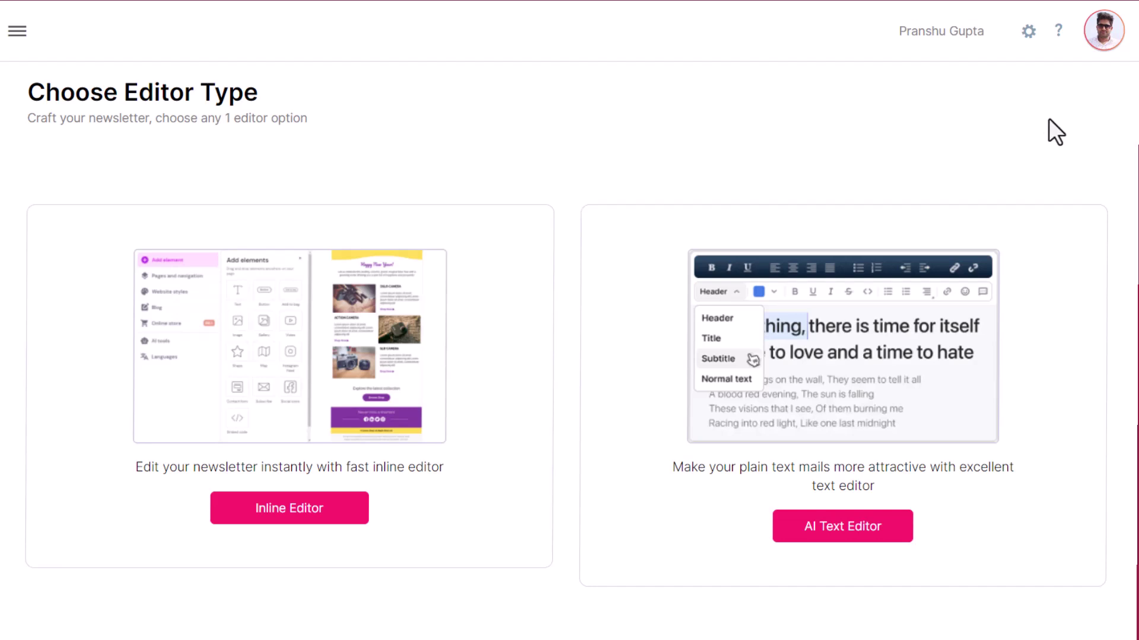
click(847, 530)
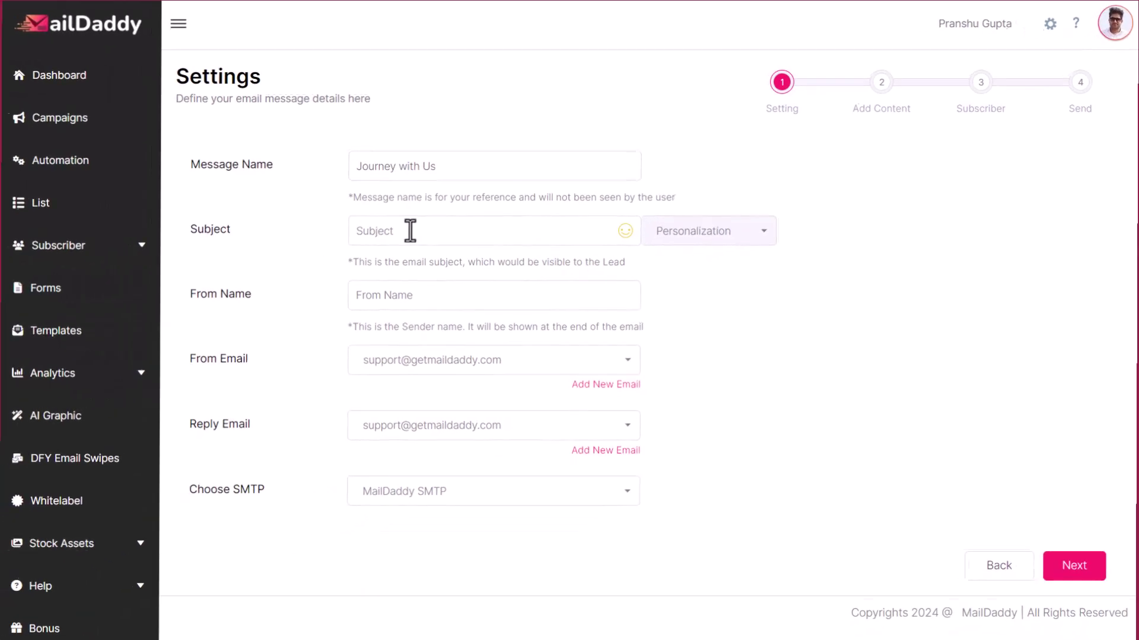
click(287, 271)
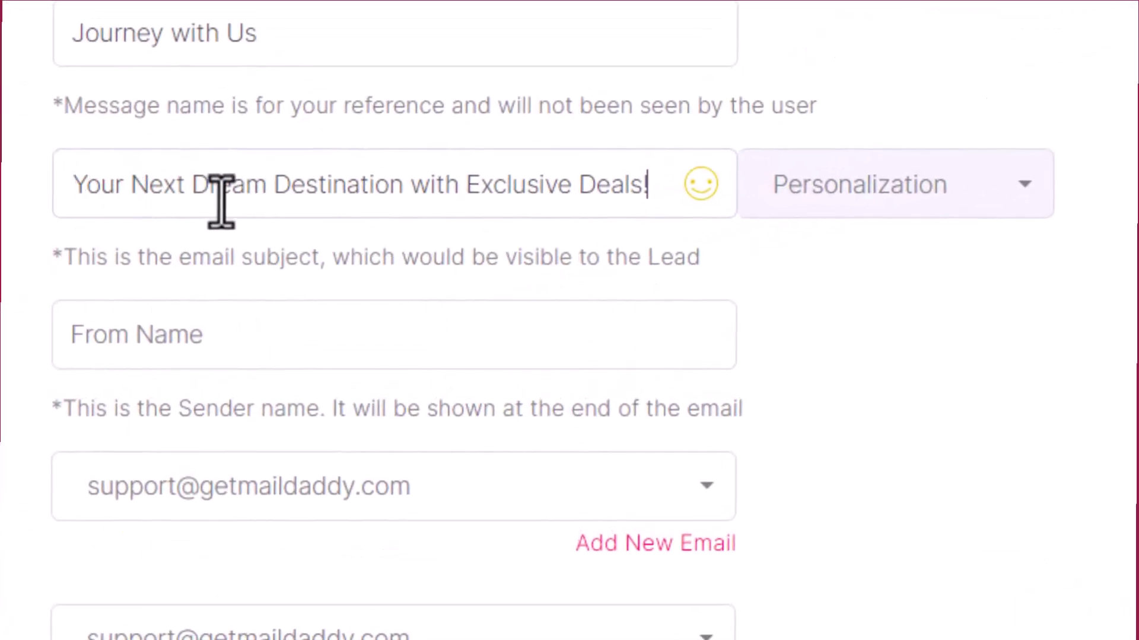
click(274, 334)
text(tavalio mail 1)
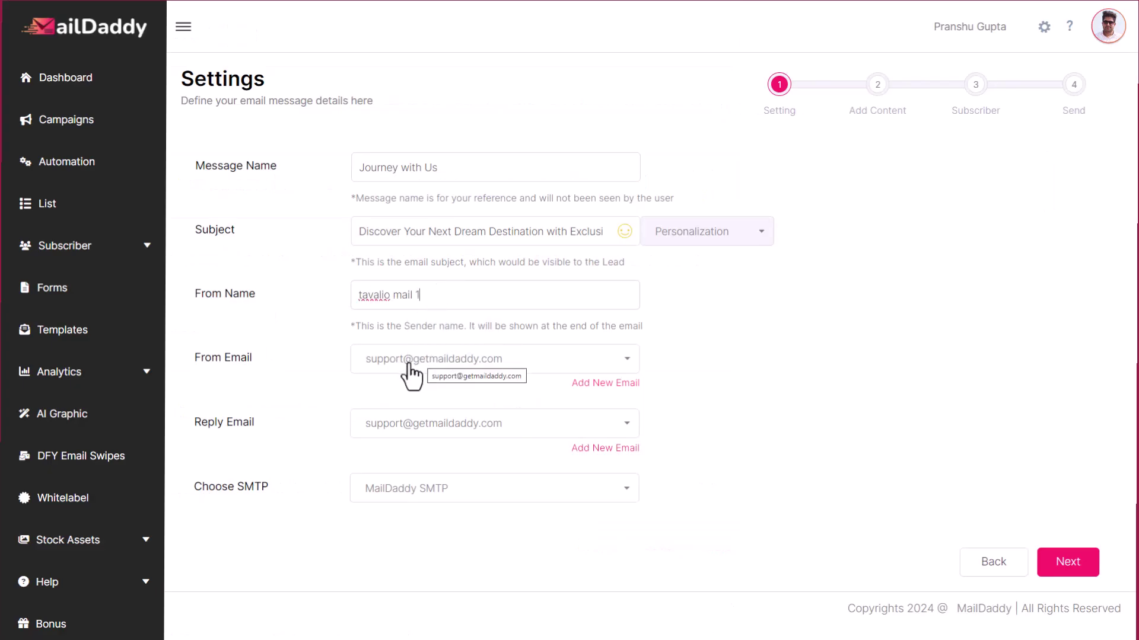
click(476, 370)
click(461, 396)
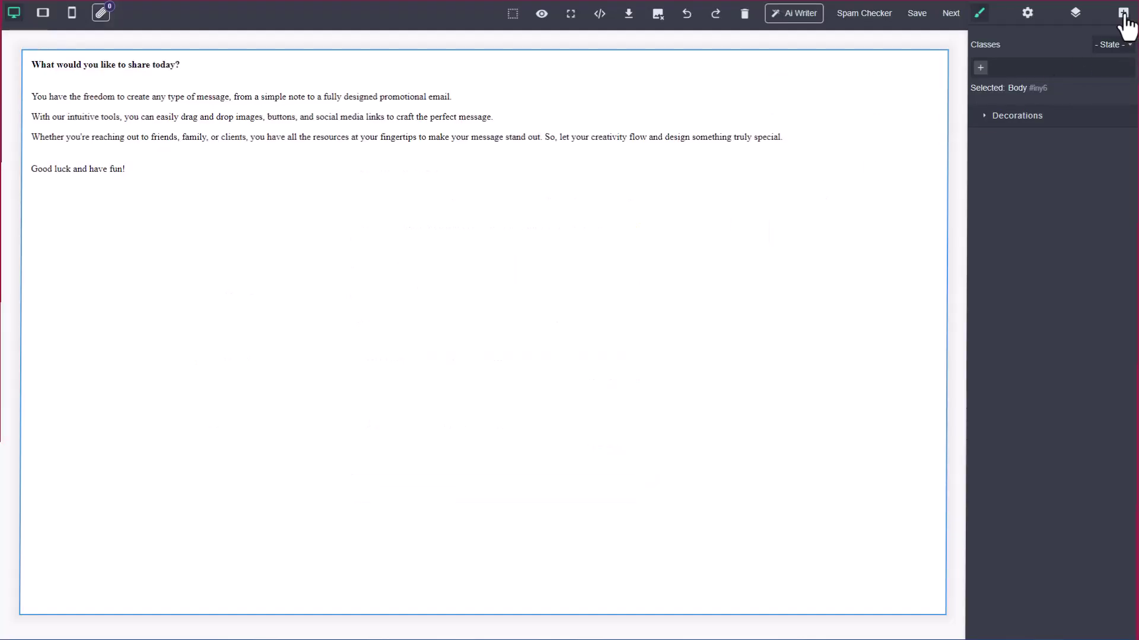
- Select the heading text and make it bold, with italic and strikethrough turned off
click(1123, 13)
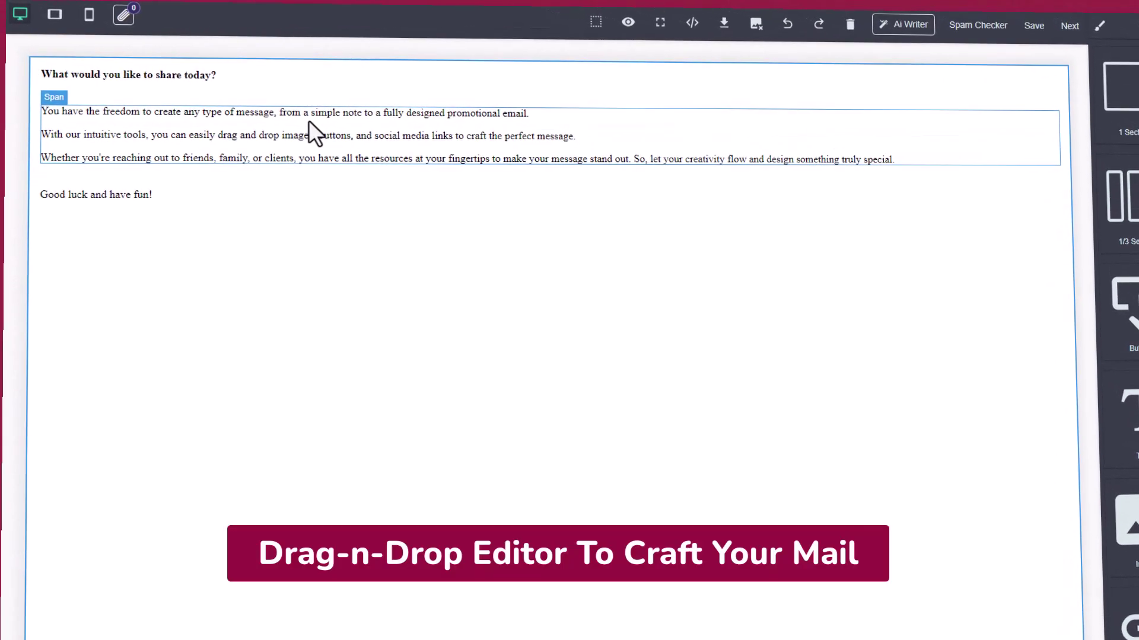
click(63, 71)
triple_click(63, 71)
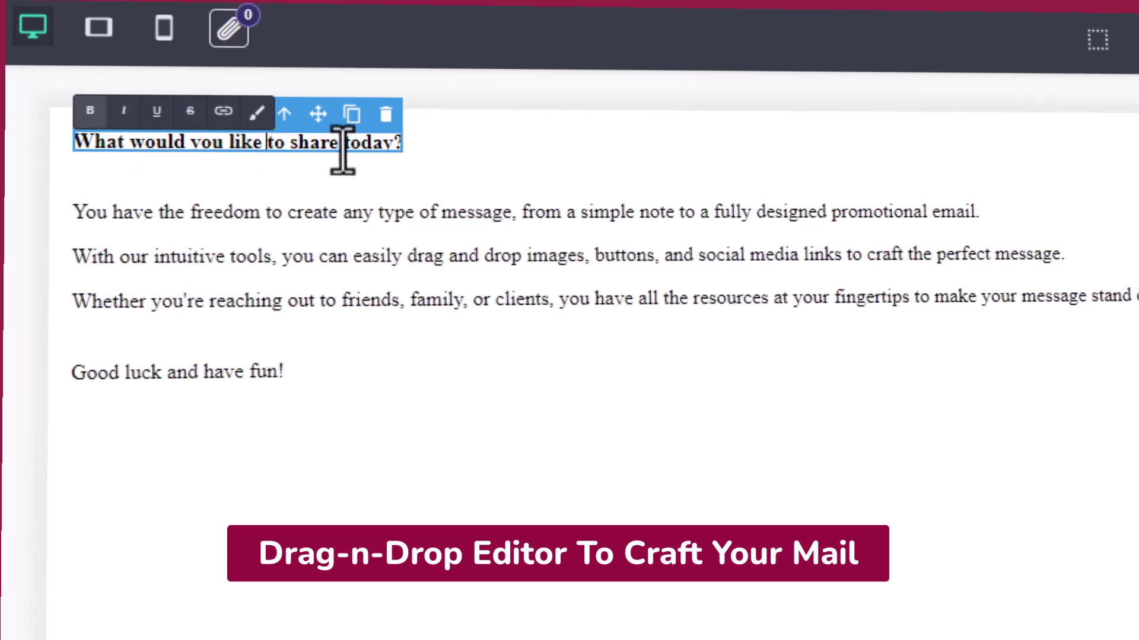
drag(360, 147, 98, 142)
click(90, 112)
click(123, 112)
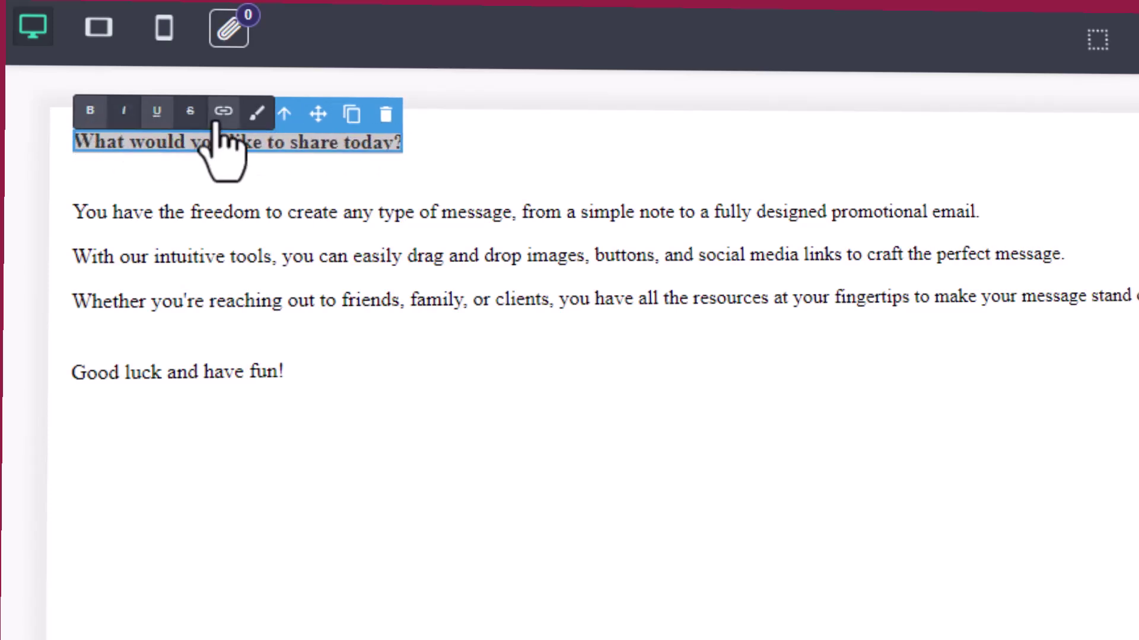
click(190, 112)
click(90, 112)
click(91, 114)
click(124, 115)
click(455, 161)
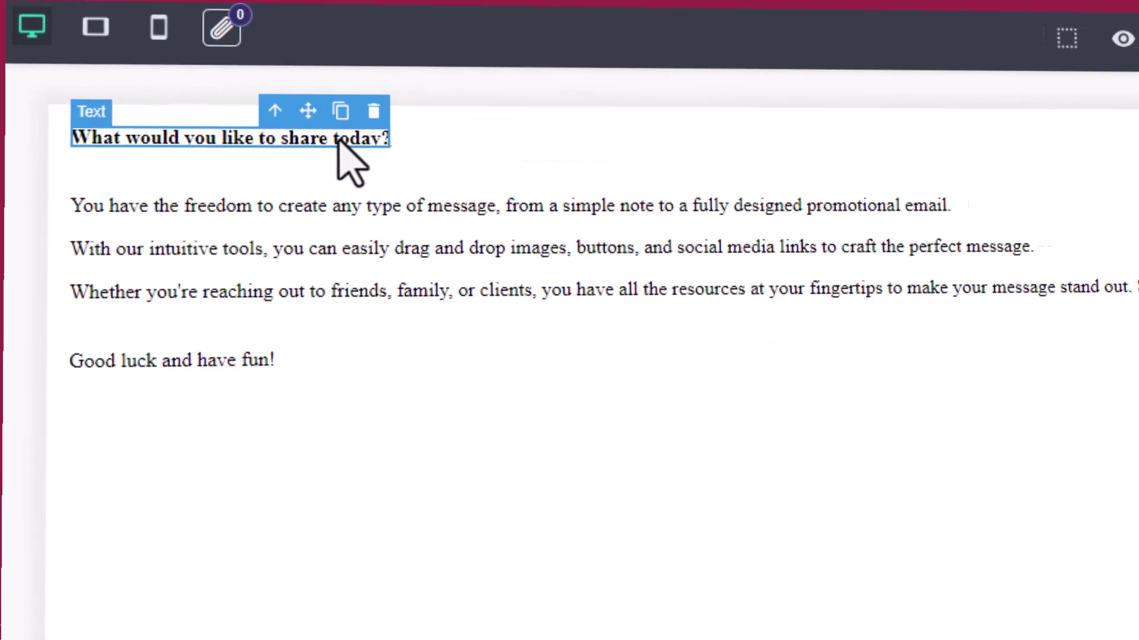
- Try Brush Script MT, Comic Sans MS and Courier New, then settle on Arial Black
click(1008, 145)
click(1009, 145)
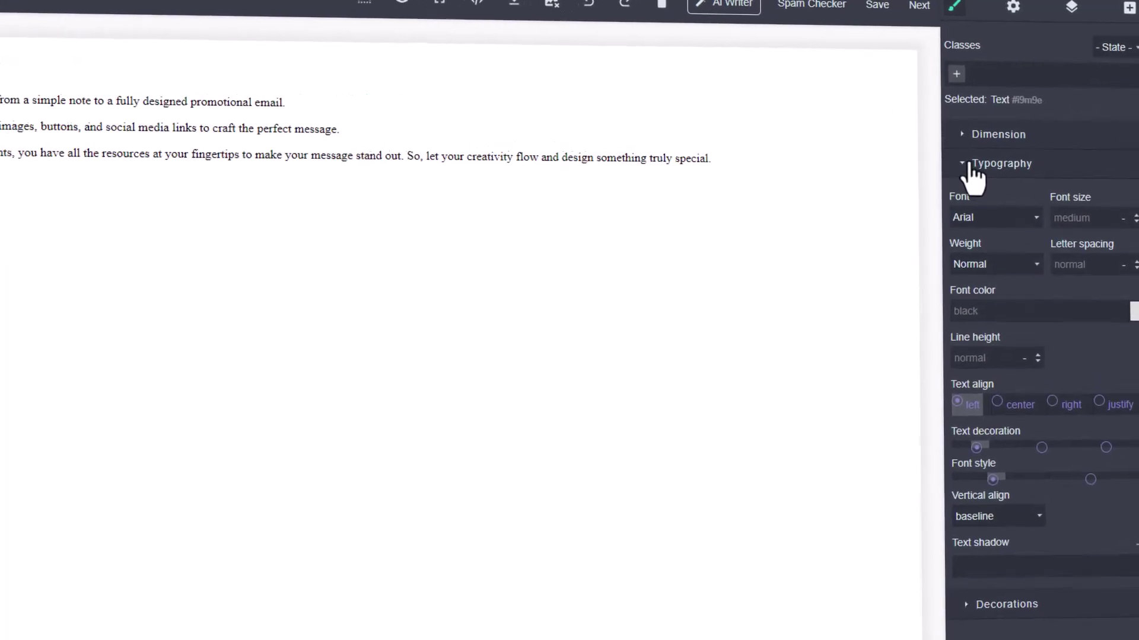
click(996, 215)
click(979, 246)
click(995, 215)
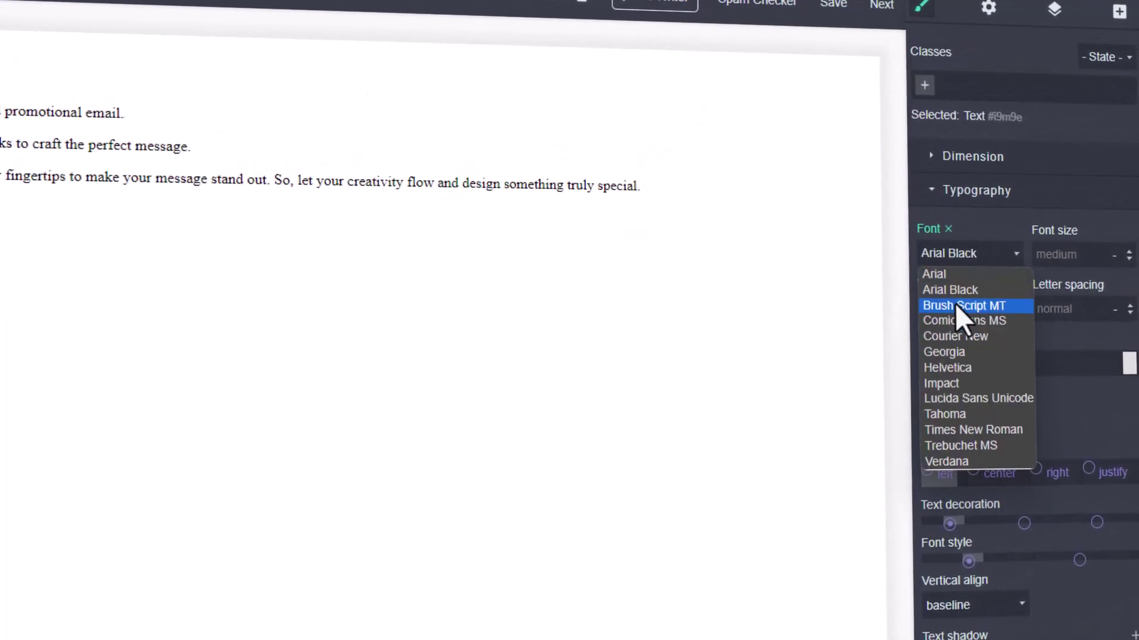
click(955, 305)
click(972, 254)
click(964, 321)
click(973, 254)
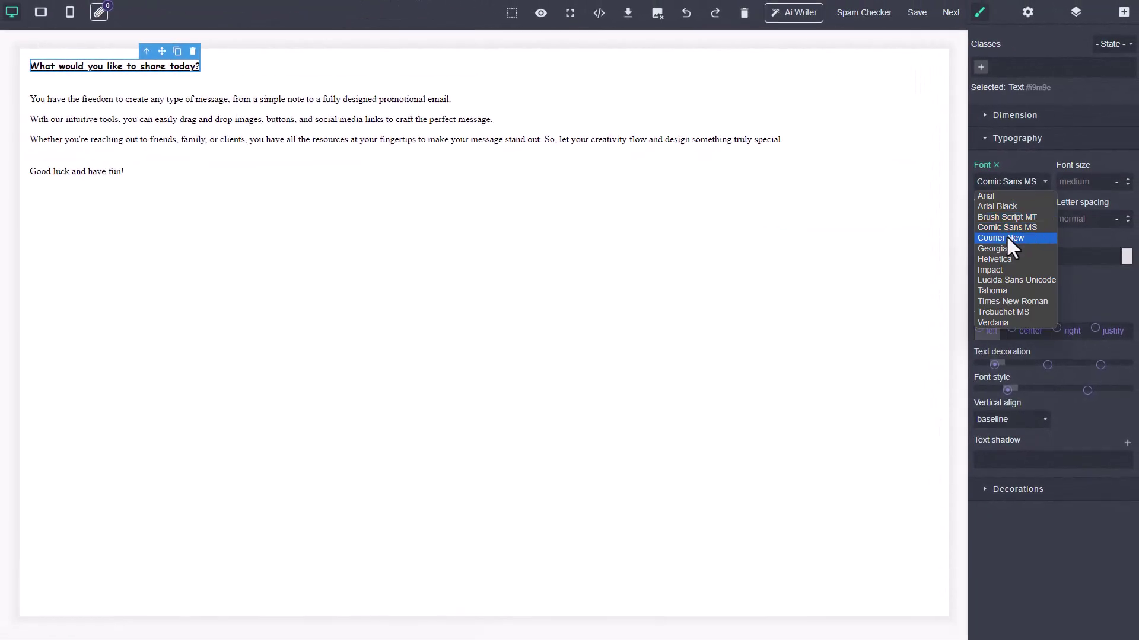
click(1012, 242)
click(1008, 183)
click(1003, 206)
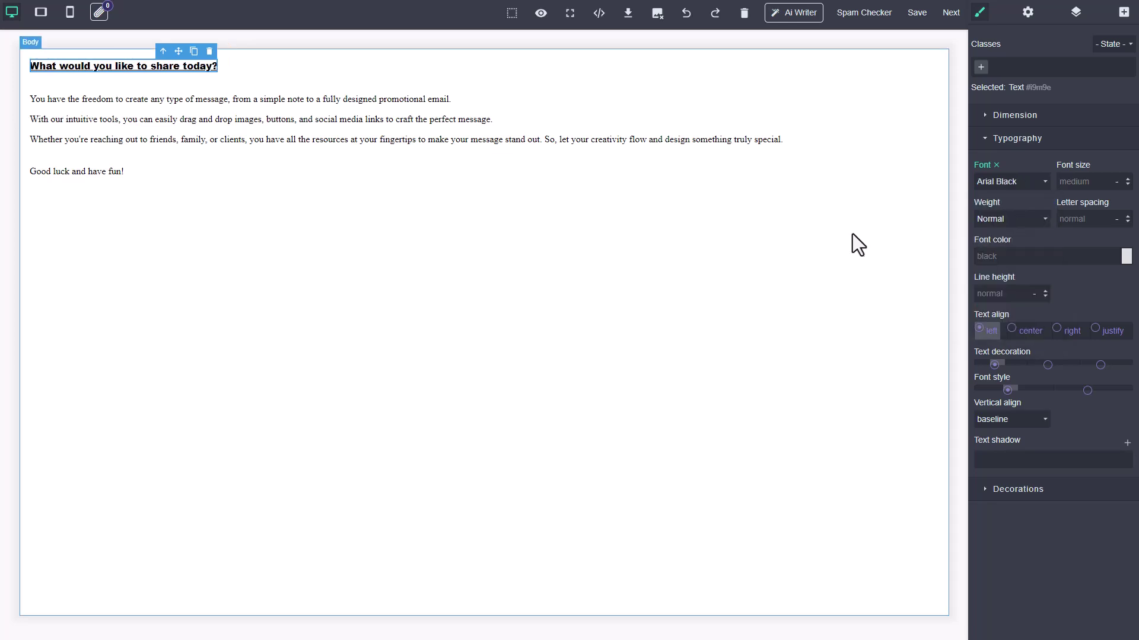
click(492, 202)
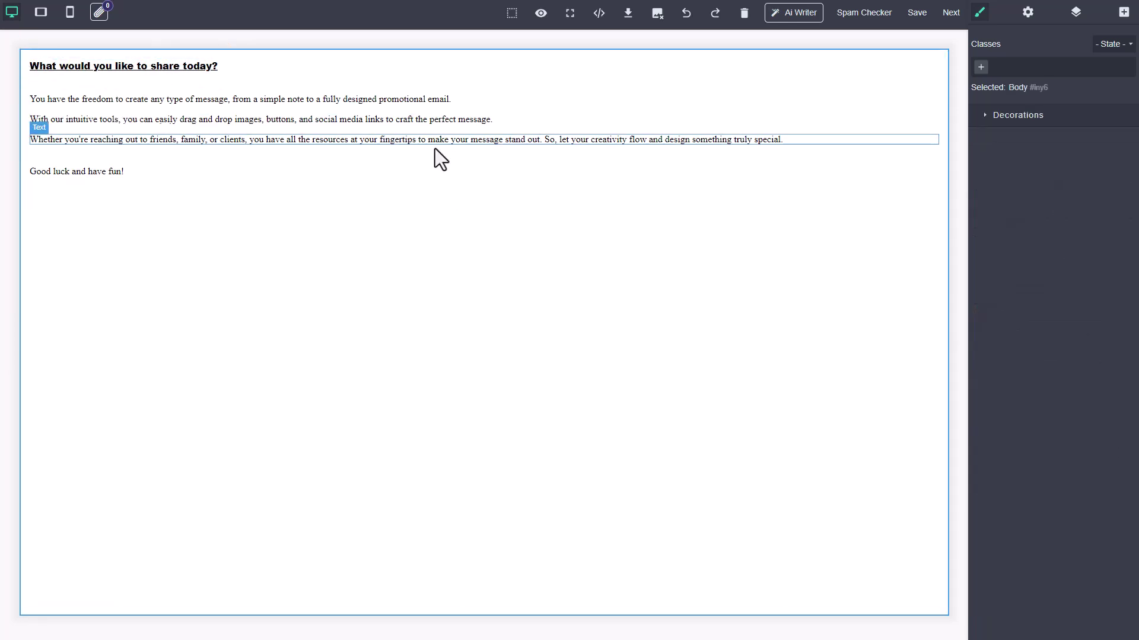
- Experiment with pink and green paragraph font colours, then reset the text to black
click(514, 109)
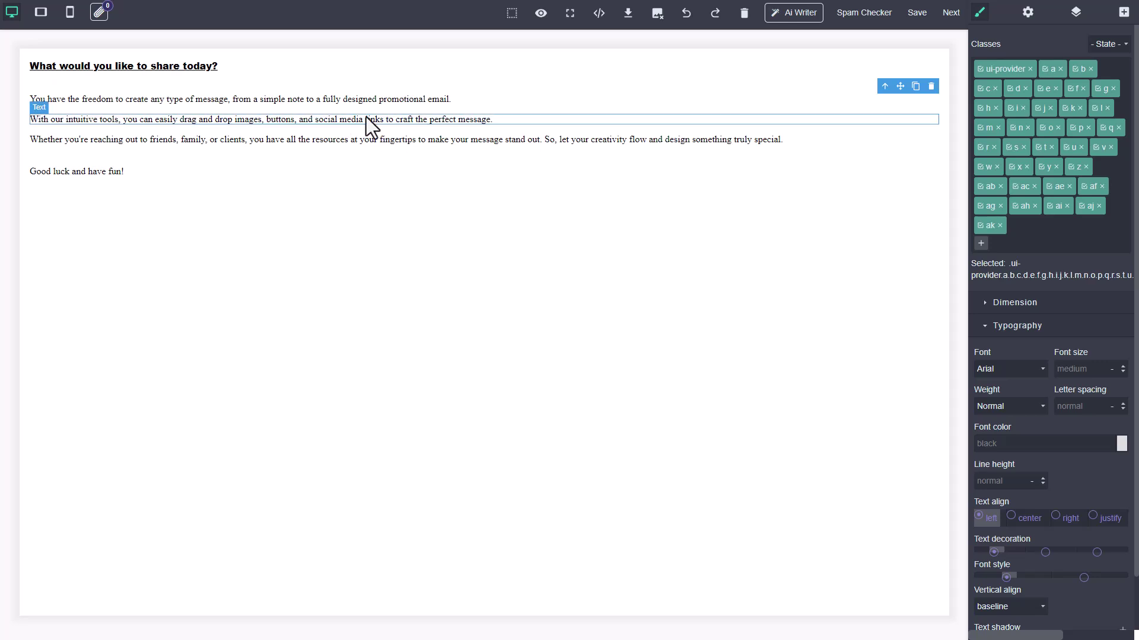
click(30, 90)
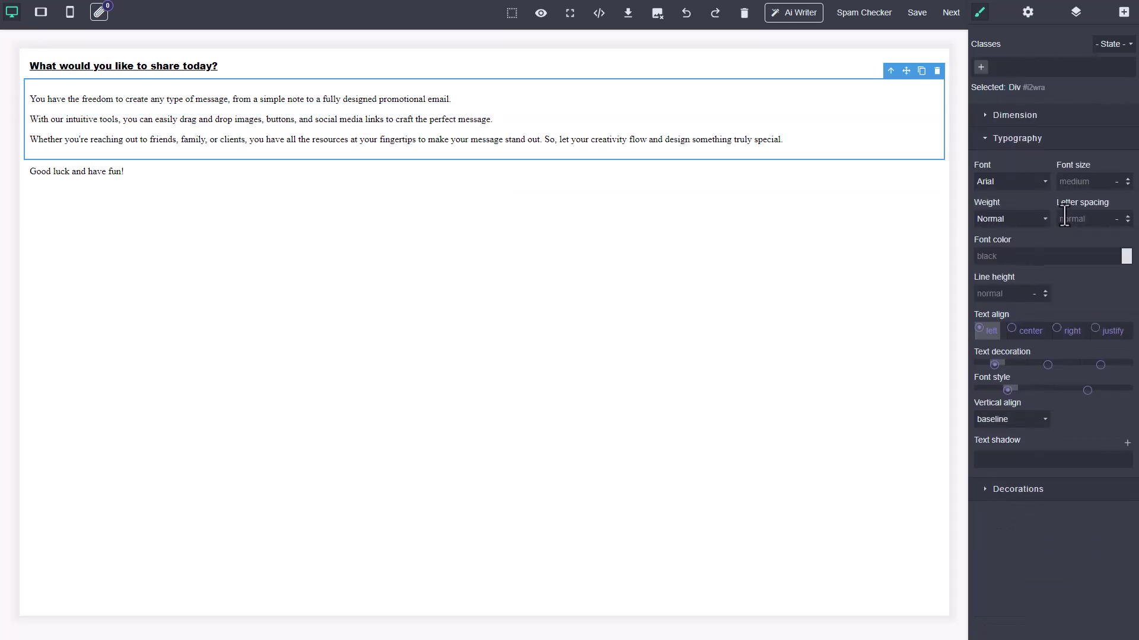
click(1126, 256)
click(1045, 303)
drag(1065, 301, 1071, 332)
drag(1120, 292, 1129, 344)
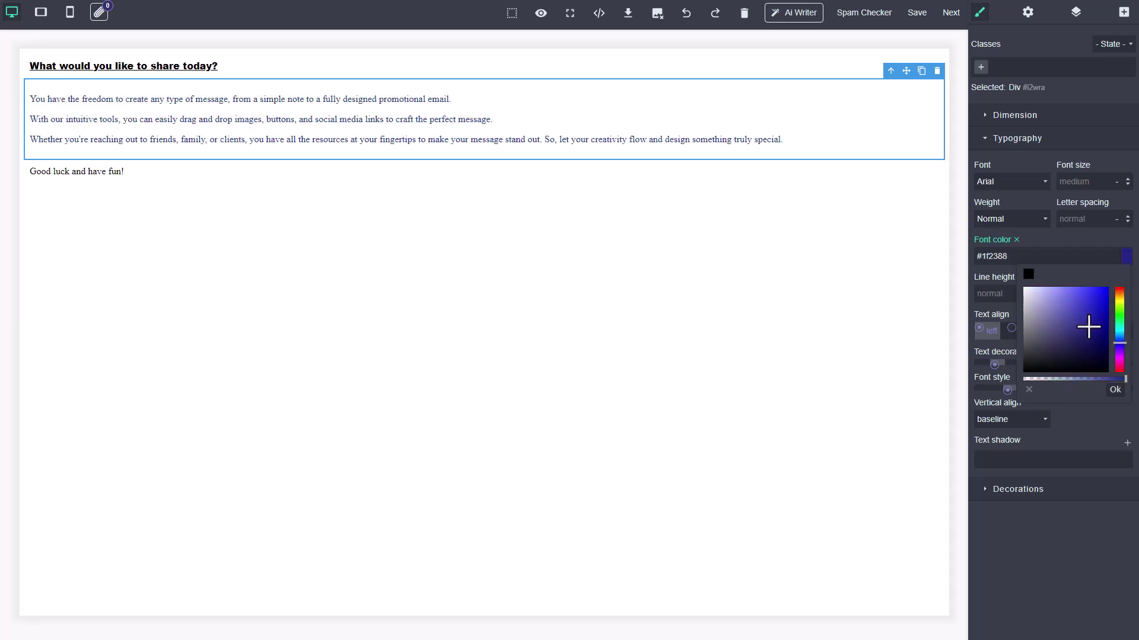
mouse_move(1055, 329)
mouse_down()
mouse_move(1030, 309)
mouse_move(1022, 372)
mouse_up()
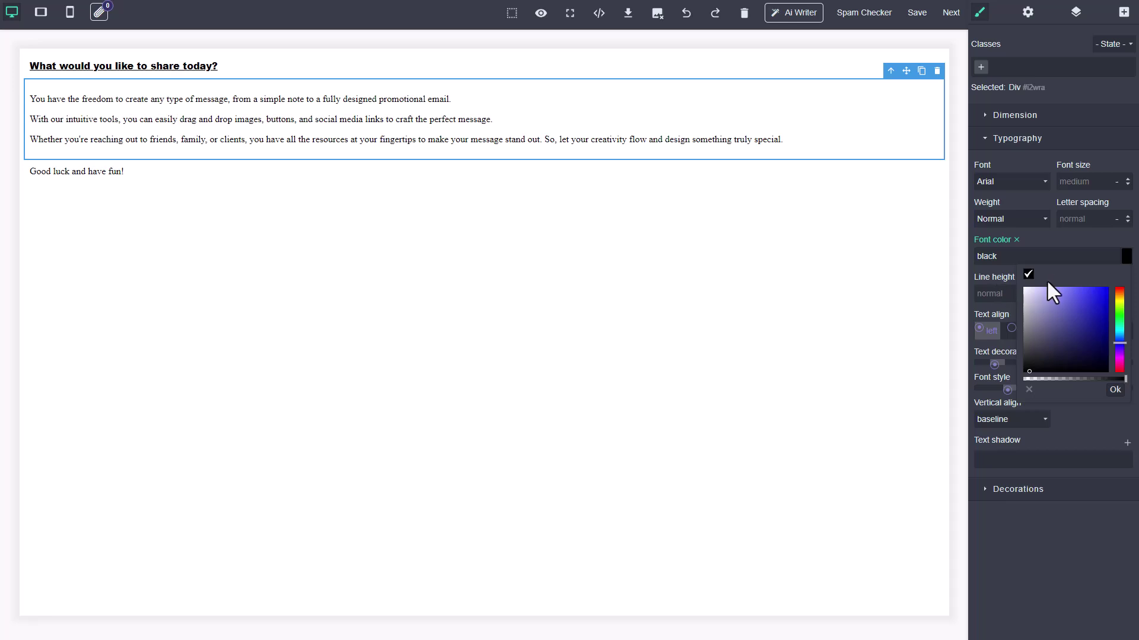
click(1011, 141)
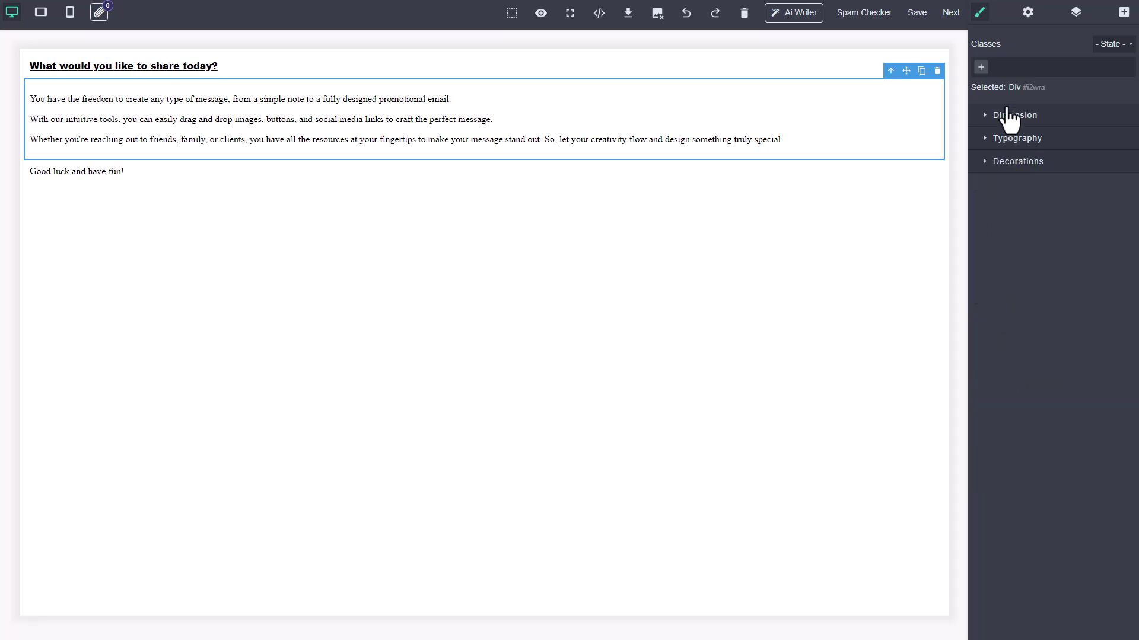
click(1008, 115)
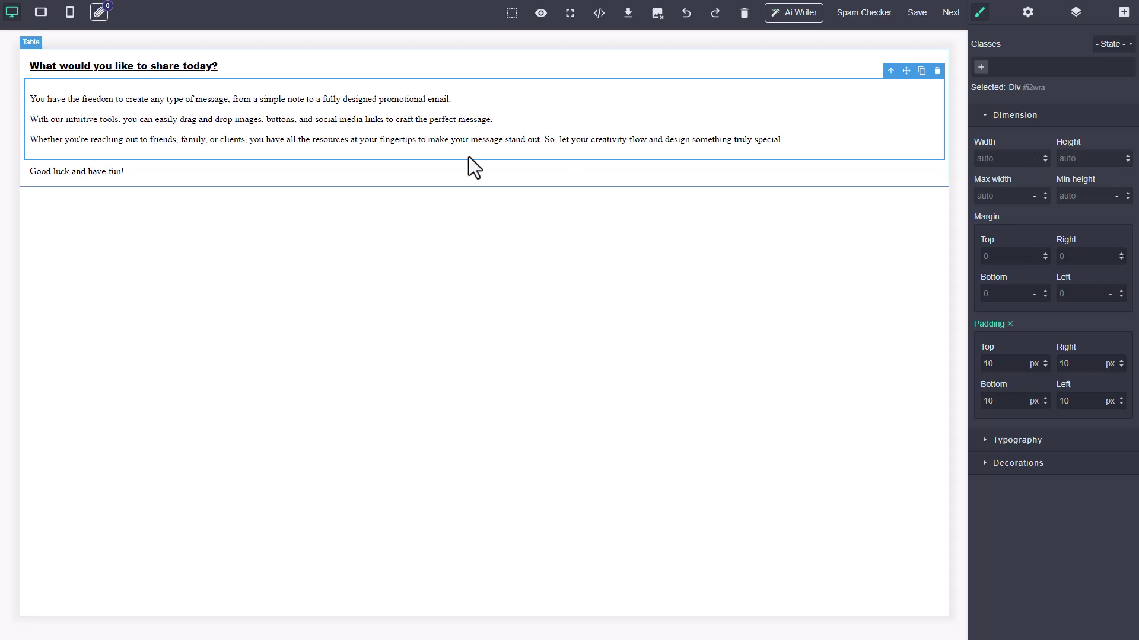
- Set the whole-email table's width to 50%
click(224, 67)
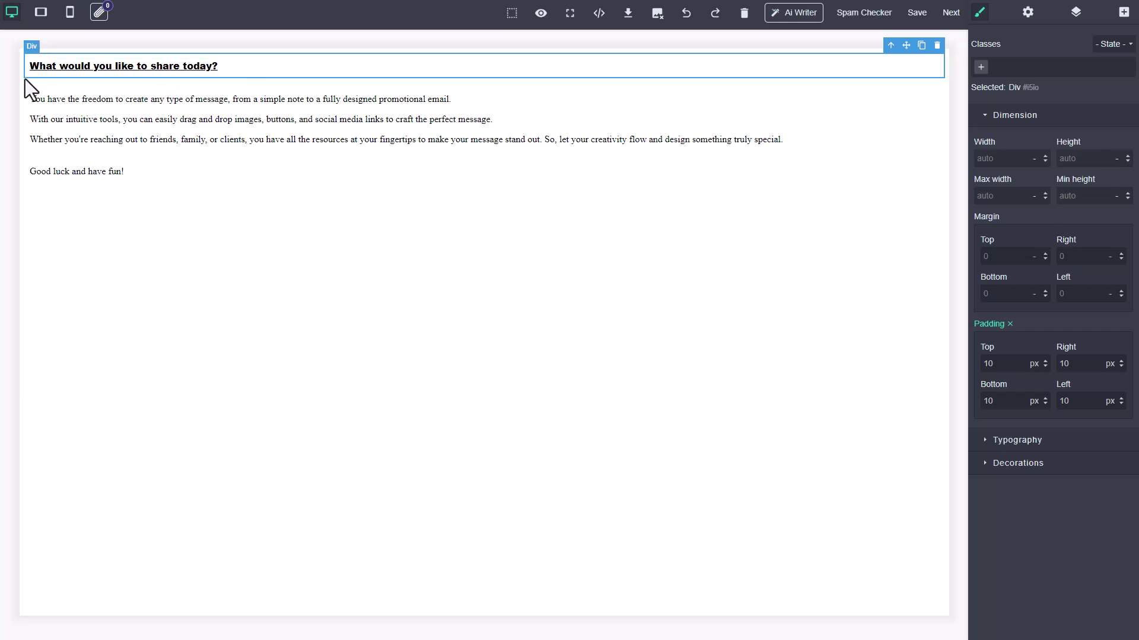
click(41, 186)
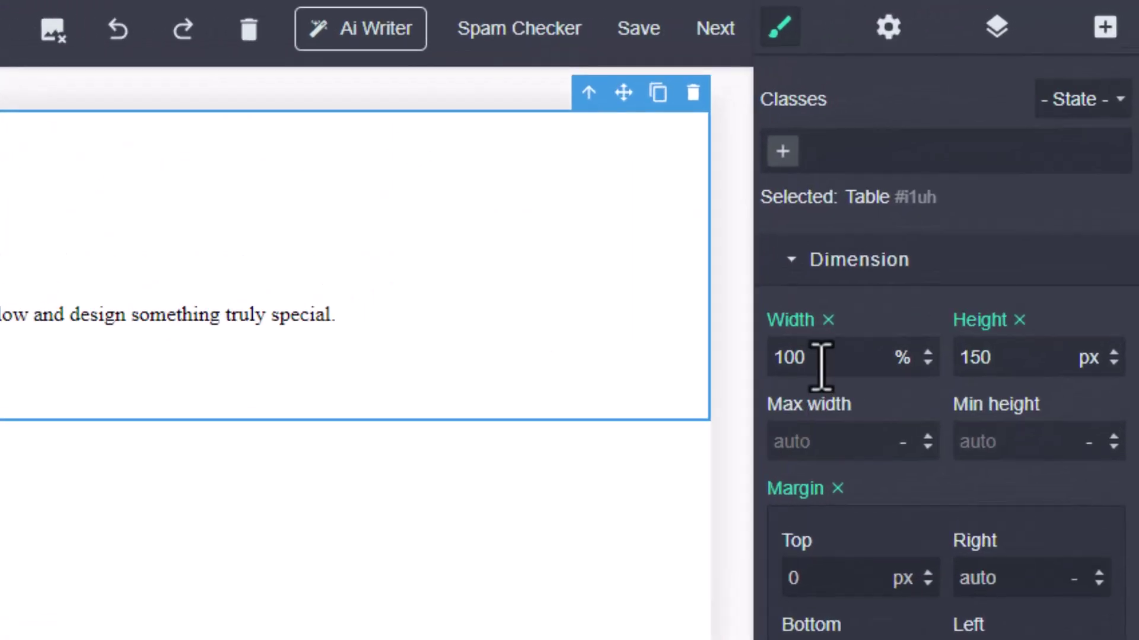
double_click(821, 363)
text(50)
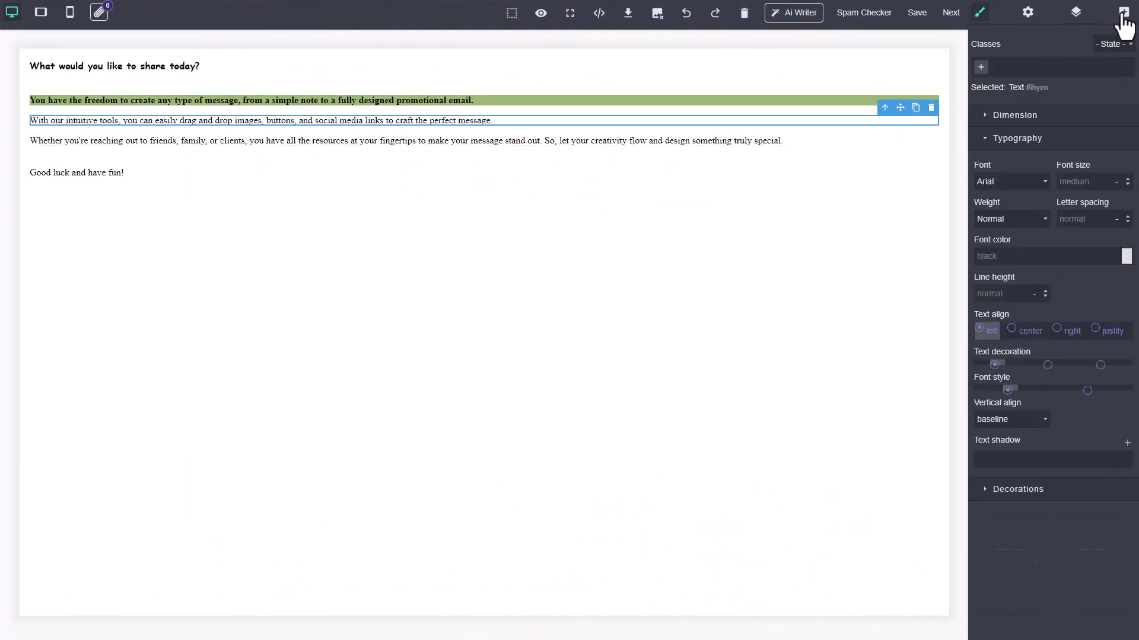
- Add a text block below 'Good luck and have fun!' starting with 'Regards,'
click(1123, 13)
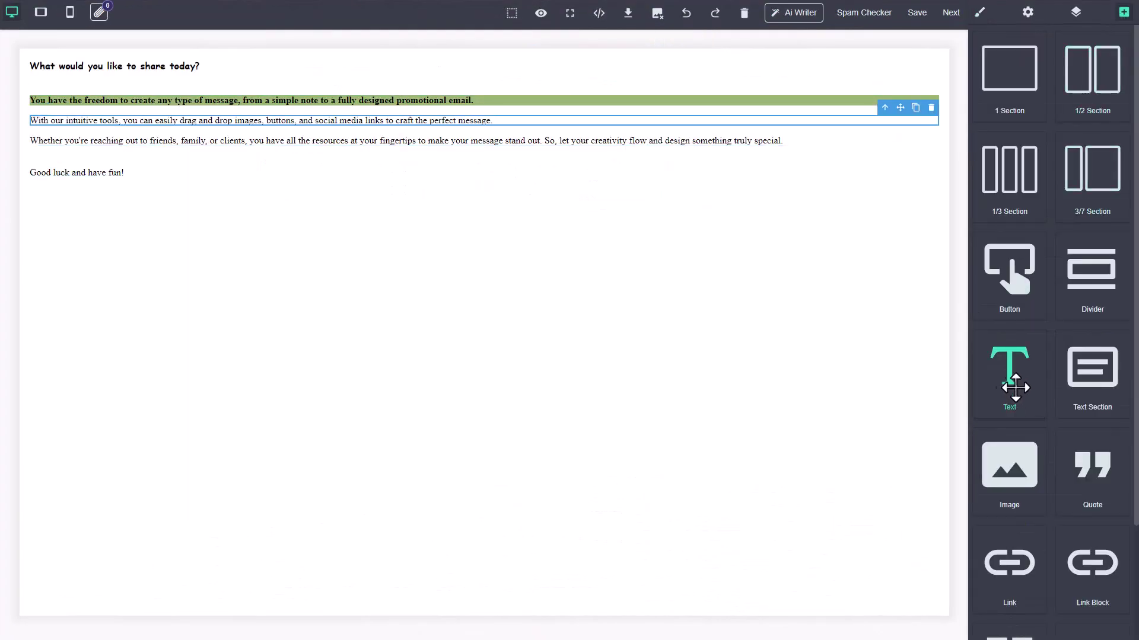
drag(1014, 383, 99, 250)
text(Regards)
key(ctrl+a)
key(BackSpace)
text(Regards,)
key(Return)
- Add the sender's name and 'Team Maildaddy' as the next sign-off lines
text(A)
key(BackSpace)
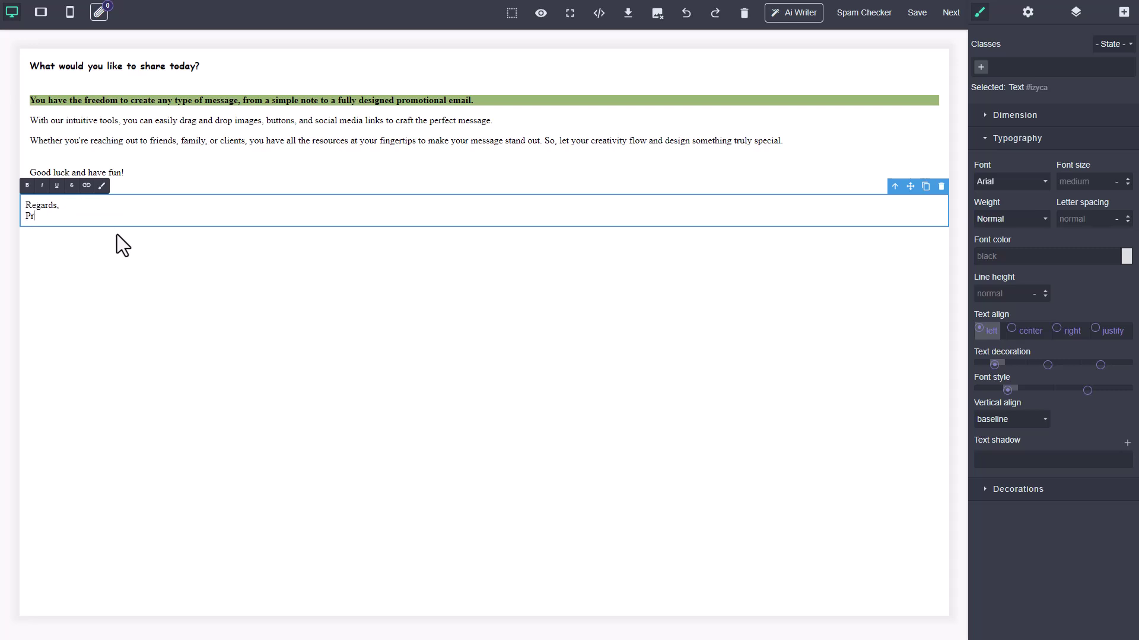
key(Left)
key(Left)
key(Left)
key(Left)
key(Left)
key(BackSpace)
key(BackSpace)
text(ns)
key(End)
key(shift+Left)
key(shift+Left)
key(shift+Left)
key(shift+Left)
key(shift+Left)
key(shift+Left)
key(shift+Left)
key(shift+Left)
key(shift+Left)
key(shift+Left)
key(shift+Left)
key(shift+Left)
key(shift+Left)
key(Right)
key(Return)
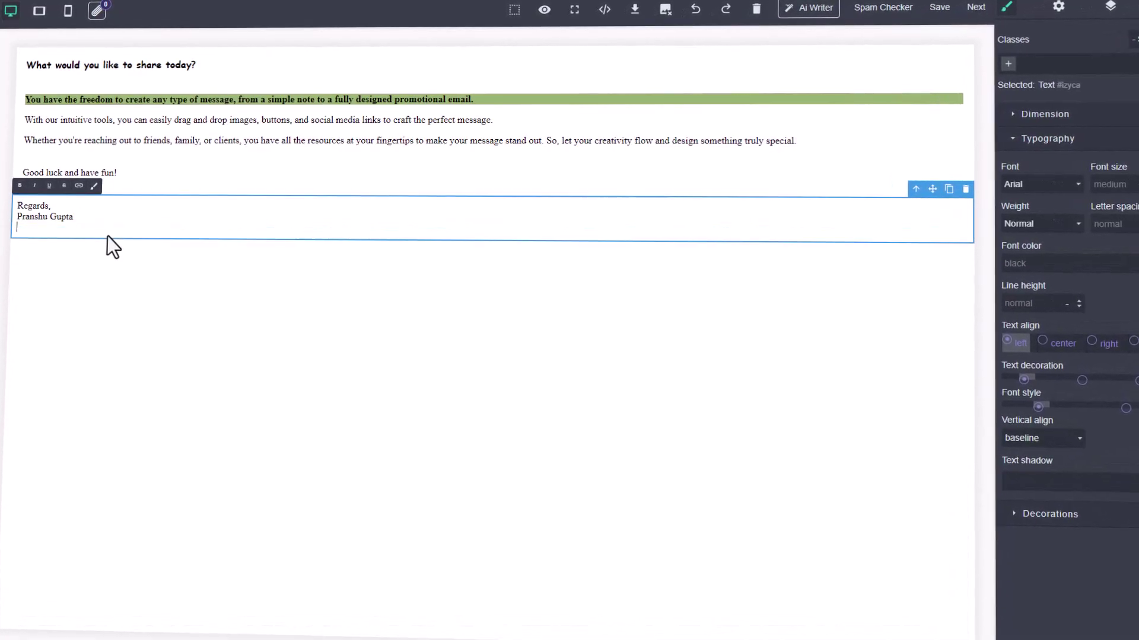
text(Team Maildaddy)
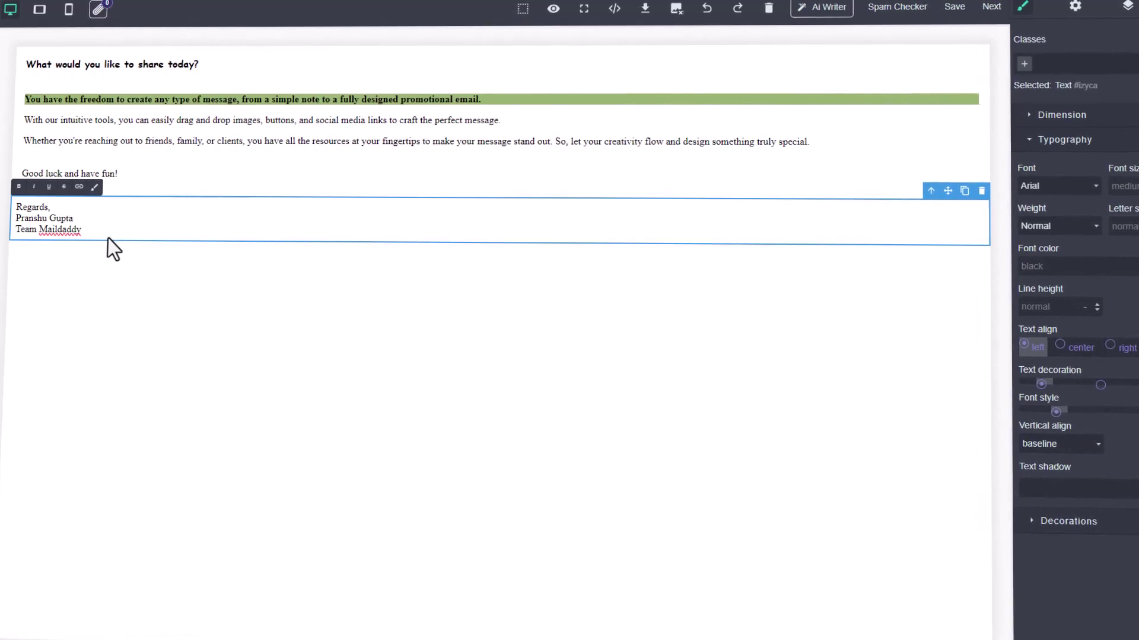
- Bold the name lines and add an image block with the sender's uploaded photo below
drag(83, 231, 16, 215)
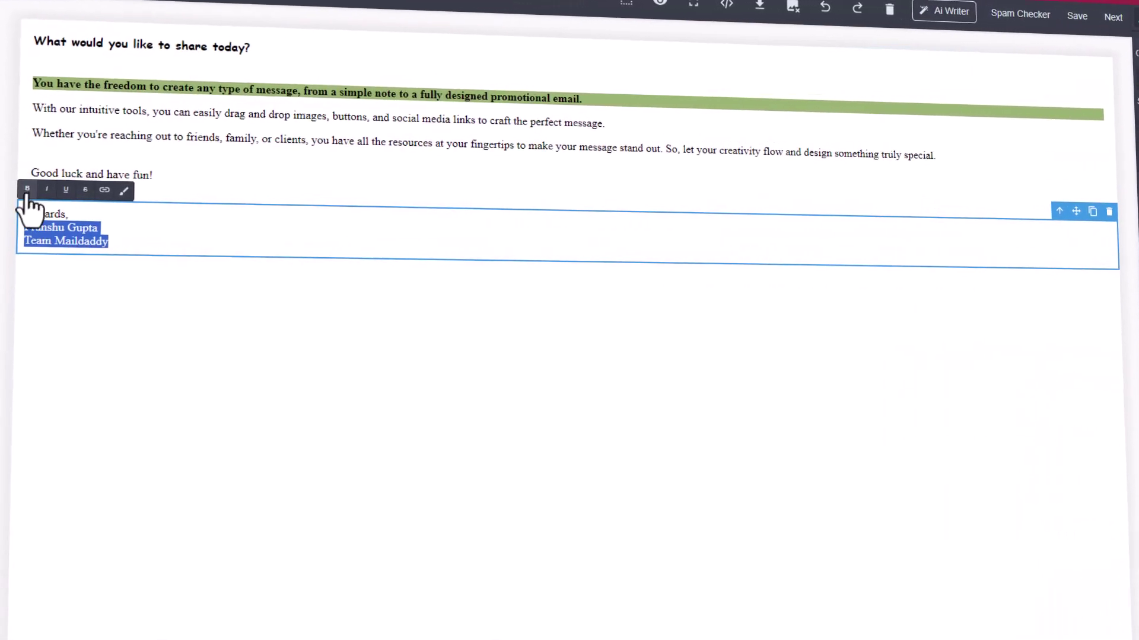
click(156, 268)
drag(1060, 480, 198, 348)
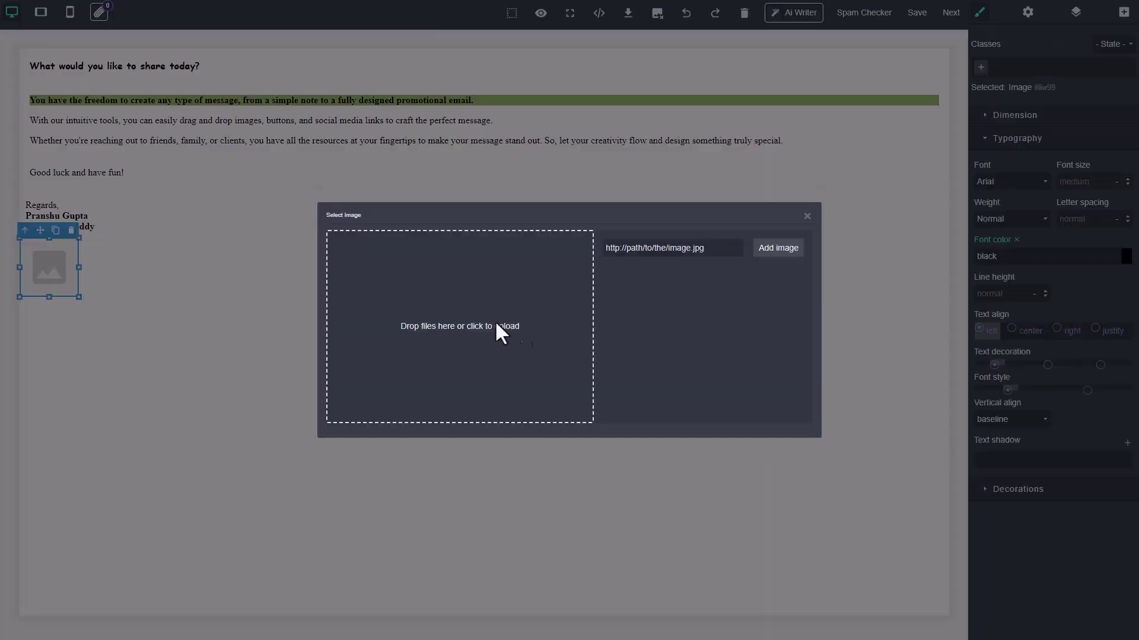
click(477, 326)
double_click(234, 212)
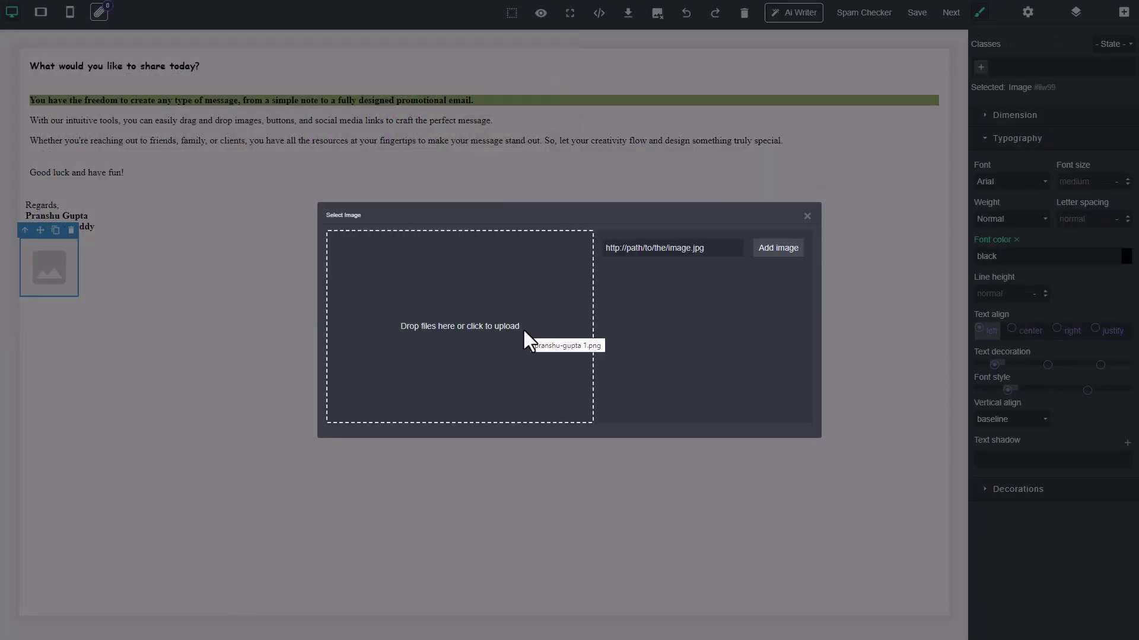
click(649, 308)
click(198, 333)
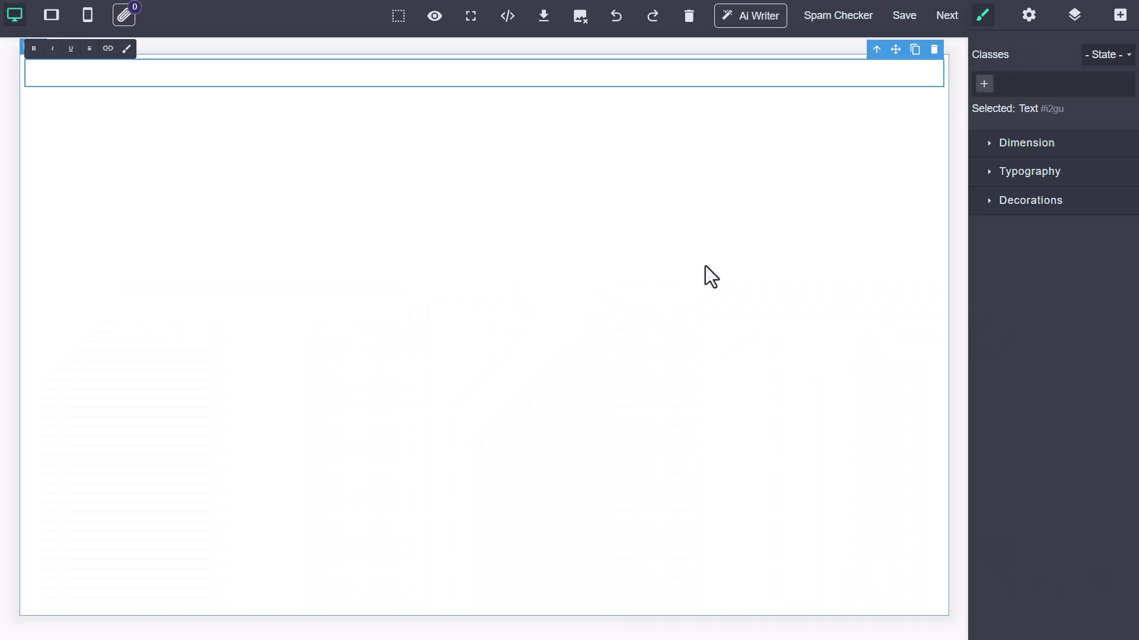
- Generate the email with the AI Writer prompt 'welcome mail for traveling deal'
click(748, 17)
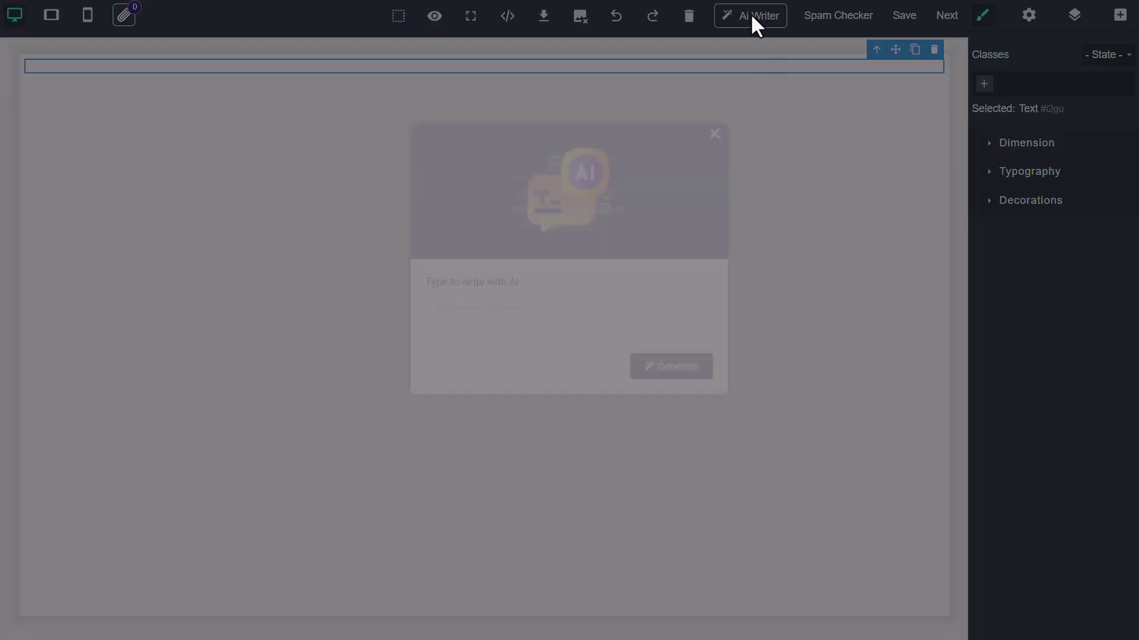
text(welcome mail for)
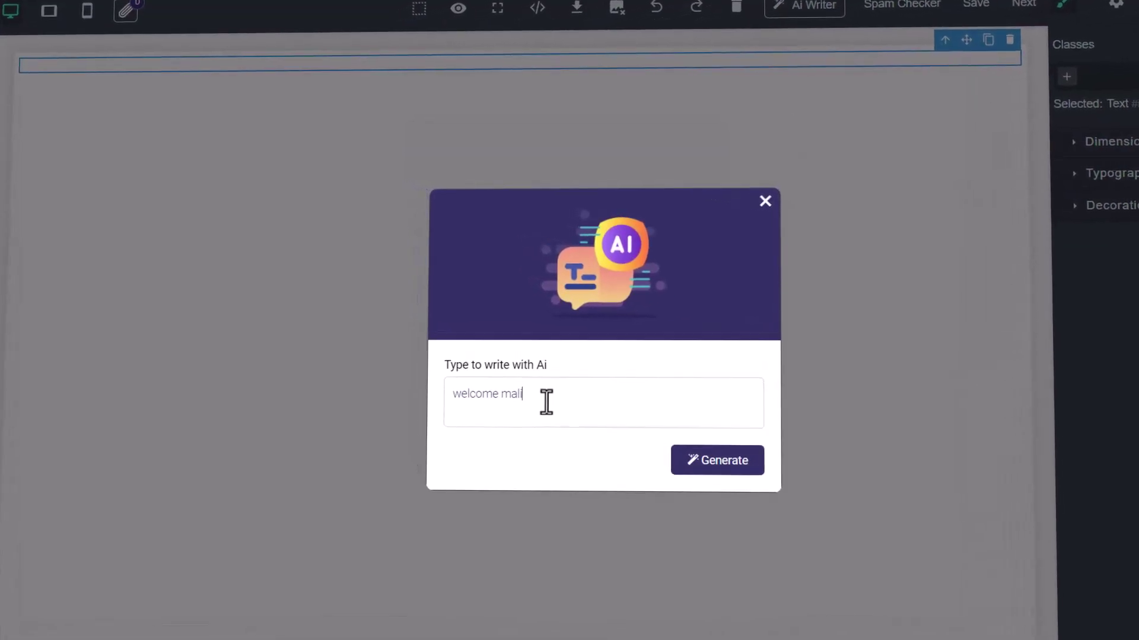
text( traveling)
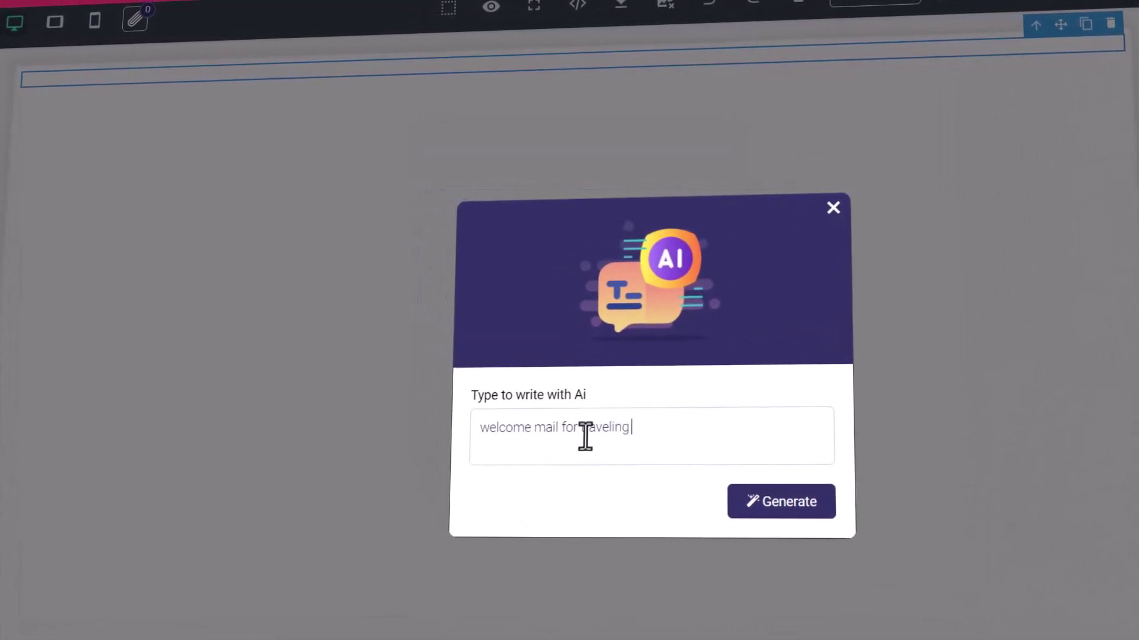
text( deal)
click(774, 507)
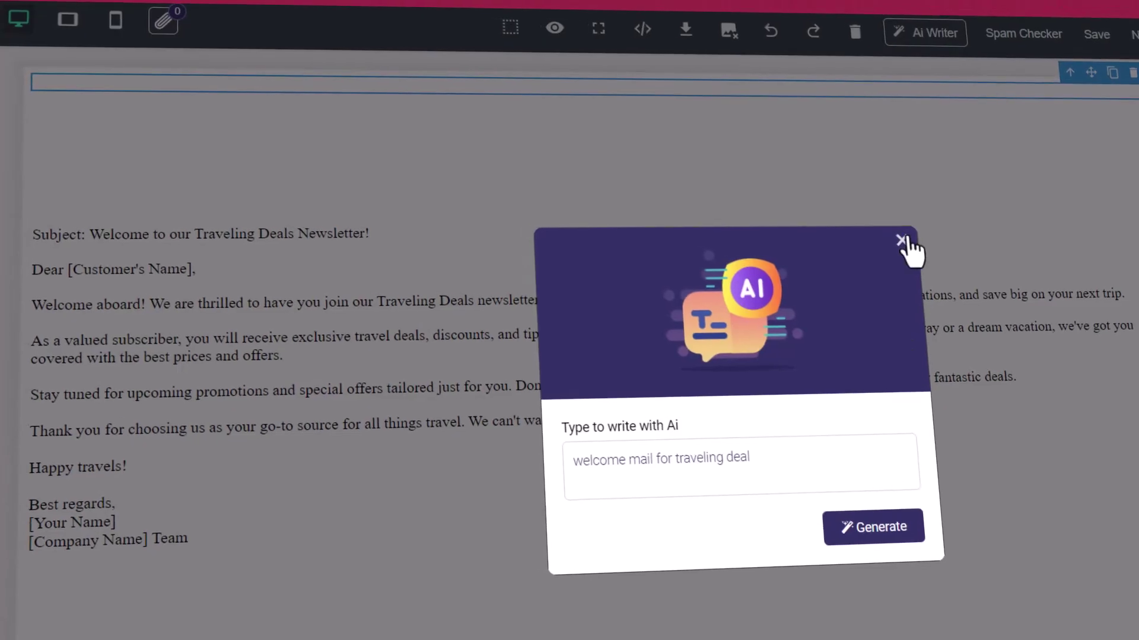
click(892, 235)
- Replace the signature placeholders with the sender's name and 'Travalio Team'
click(190, 269)
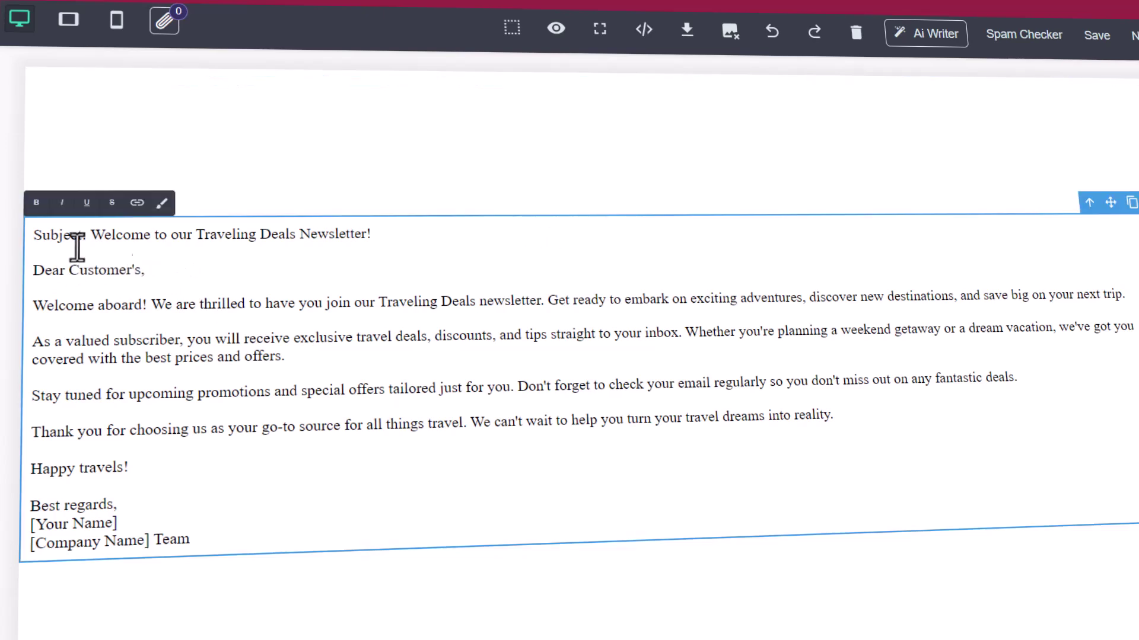
click(34, 270)
key(BackSpace)
key(BackSpace)
key(Return)
text(Travalio)
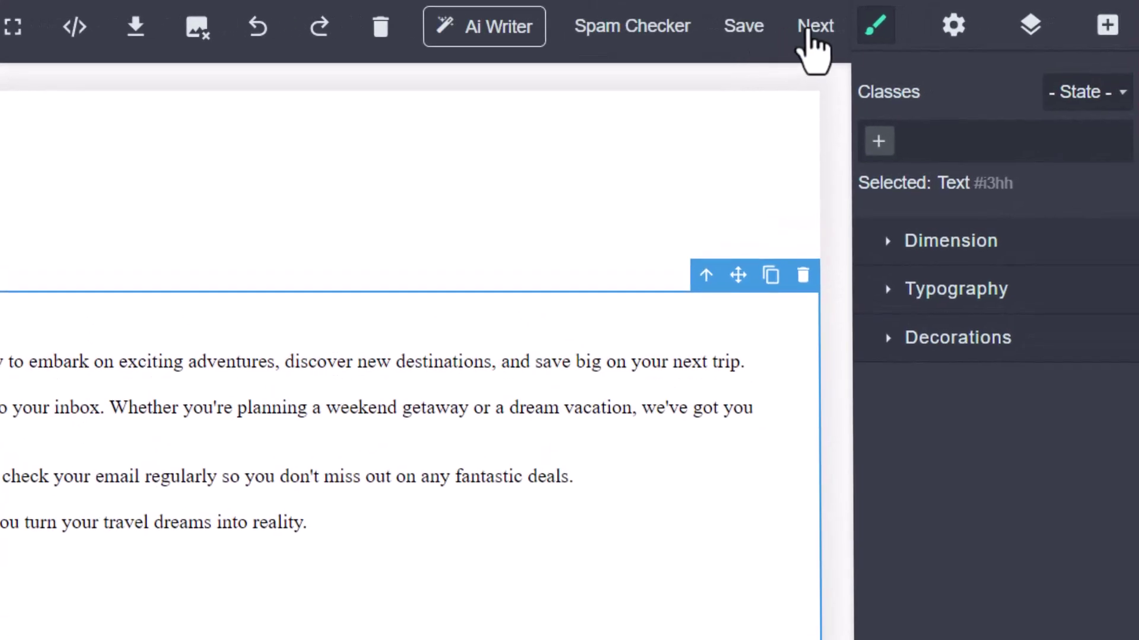
- Include Demo List's 6 subscribers as recipients and continue to the Send step
click(813, 27)
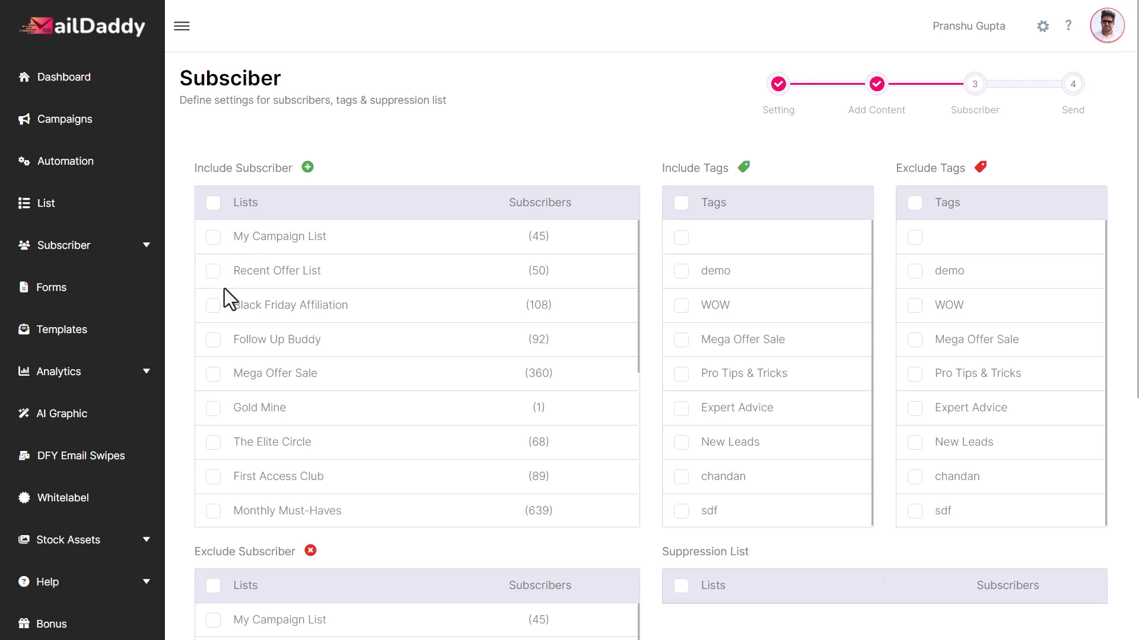
scroll(389, 486, down, 5)
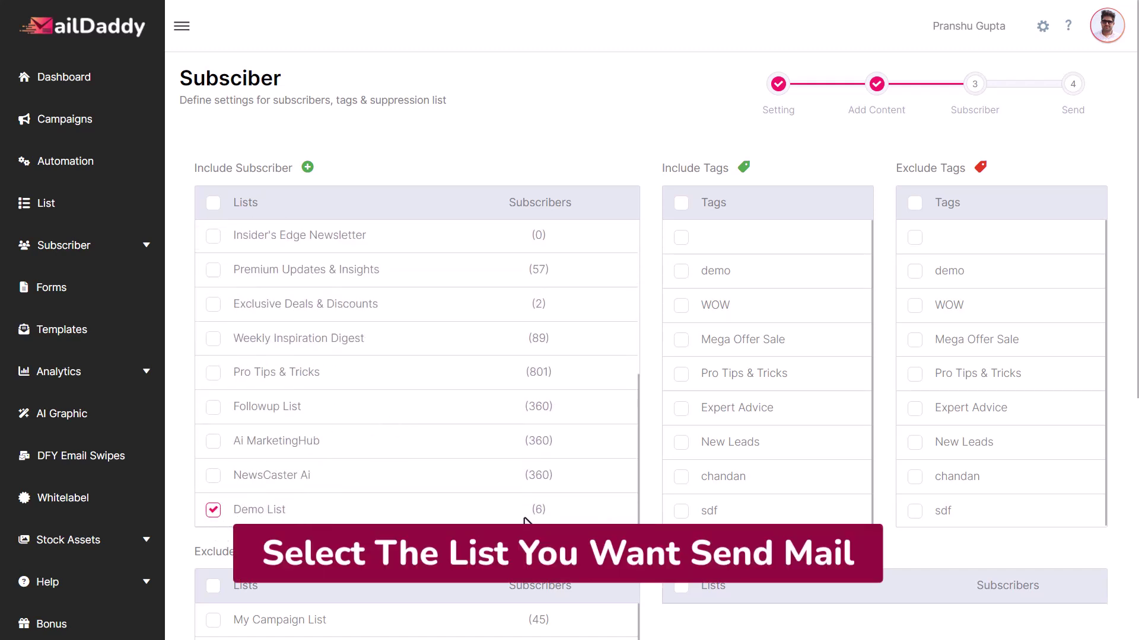
scroll(884, 530, down, 6)
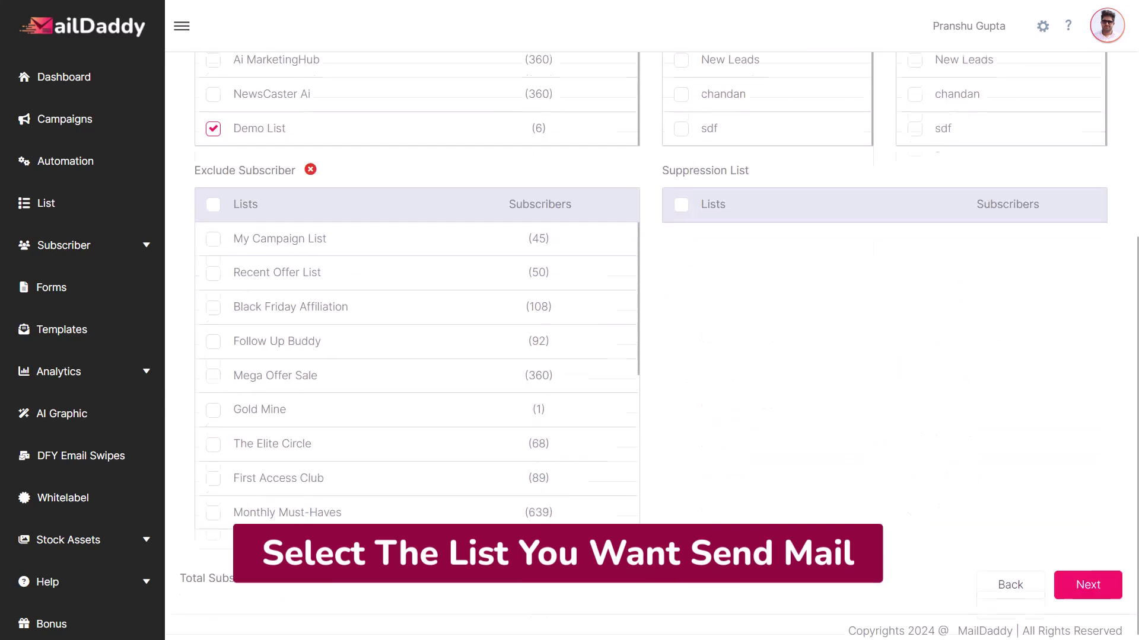
click(1089, 584)
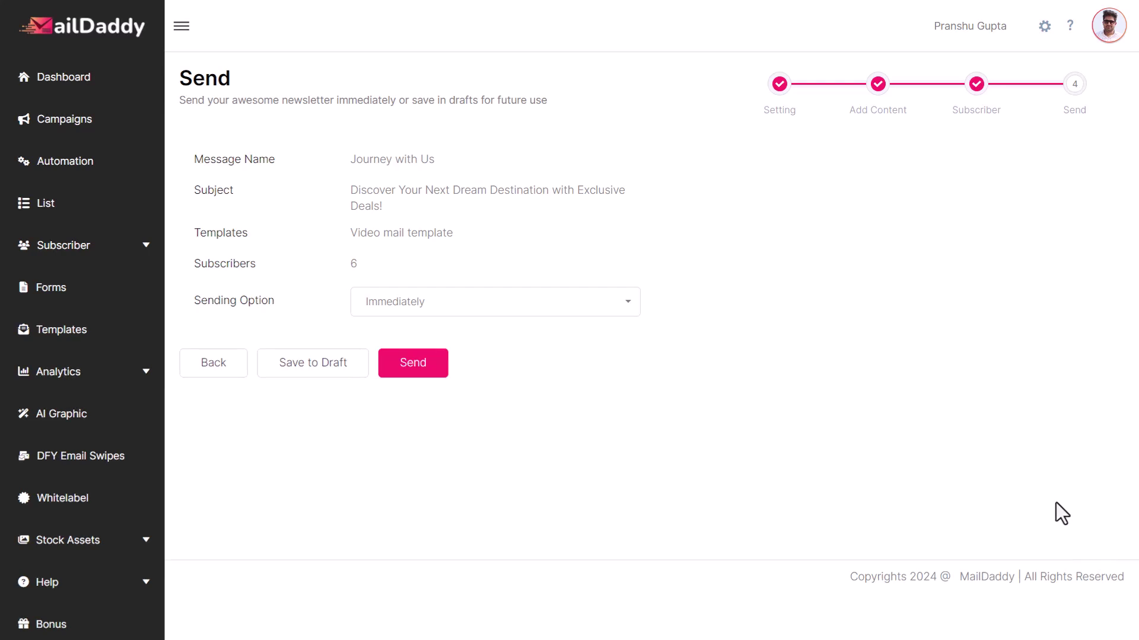
- Keep the sending option on Immediately and send the Journey with Us campaign
click(475, 302)
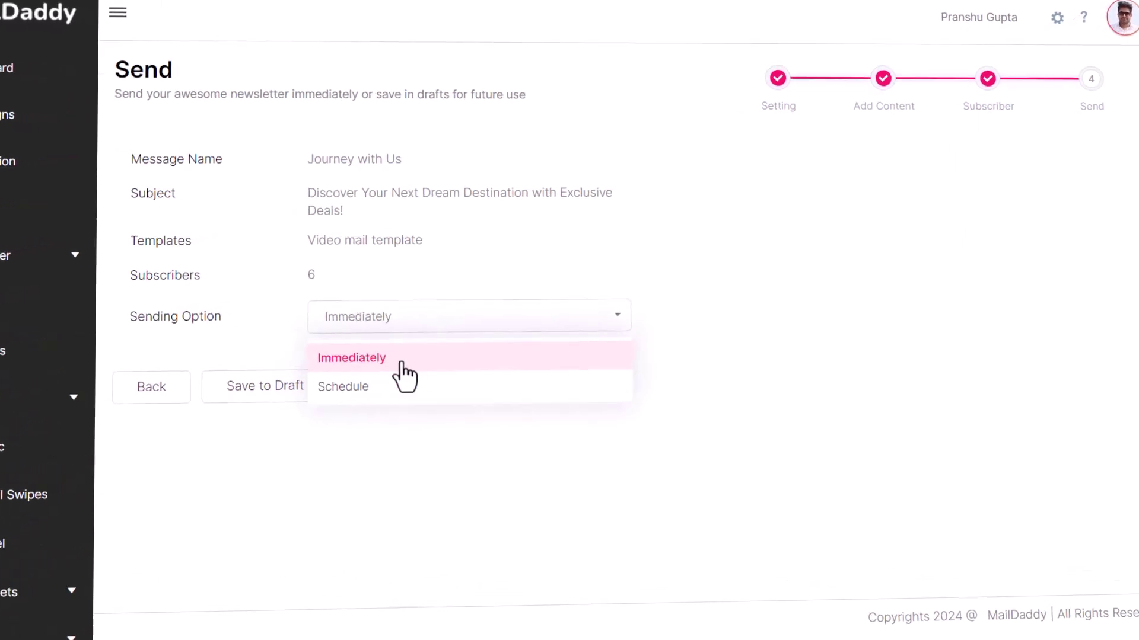
click(374, 358)
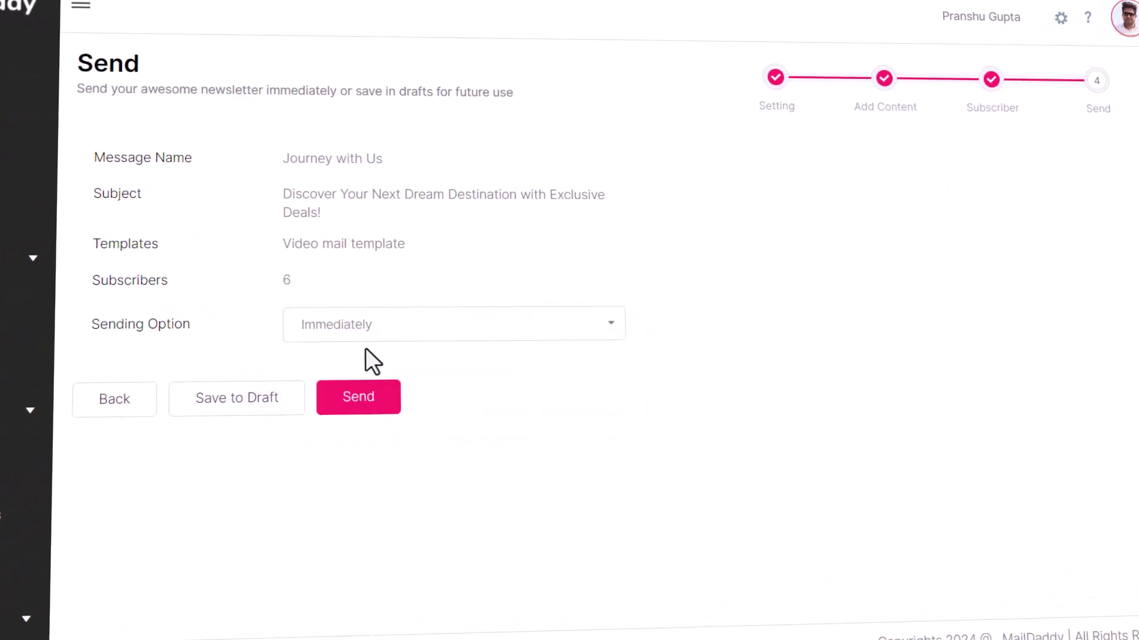
click(378, 407)
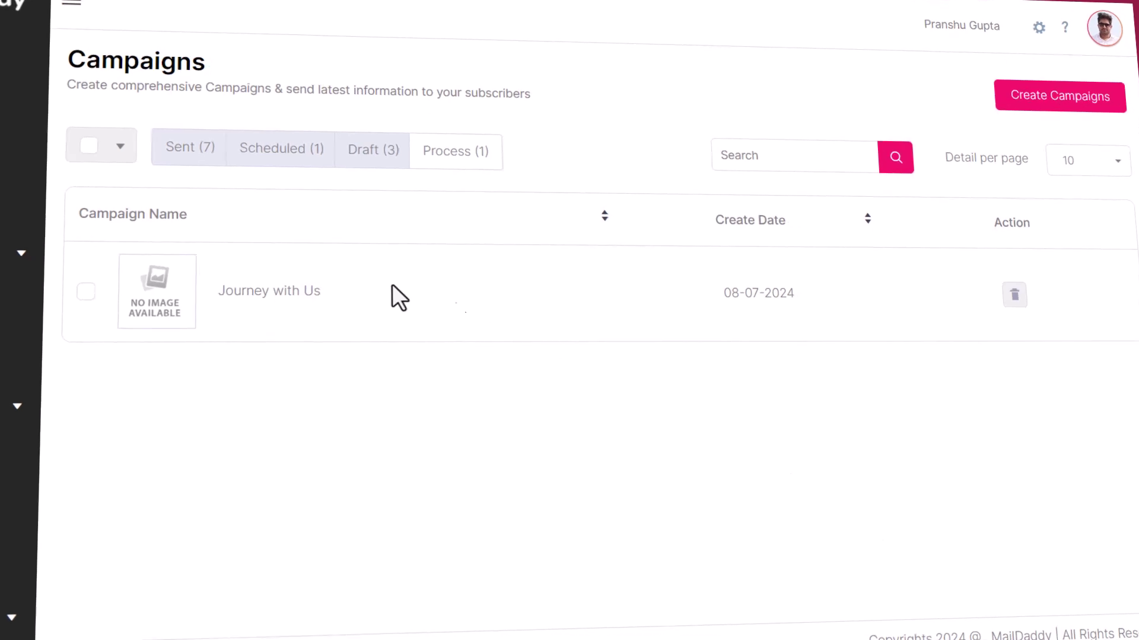
- Open the received 'tavalio mail 1' campaign email and highlight its subject line
click(14, 430)
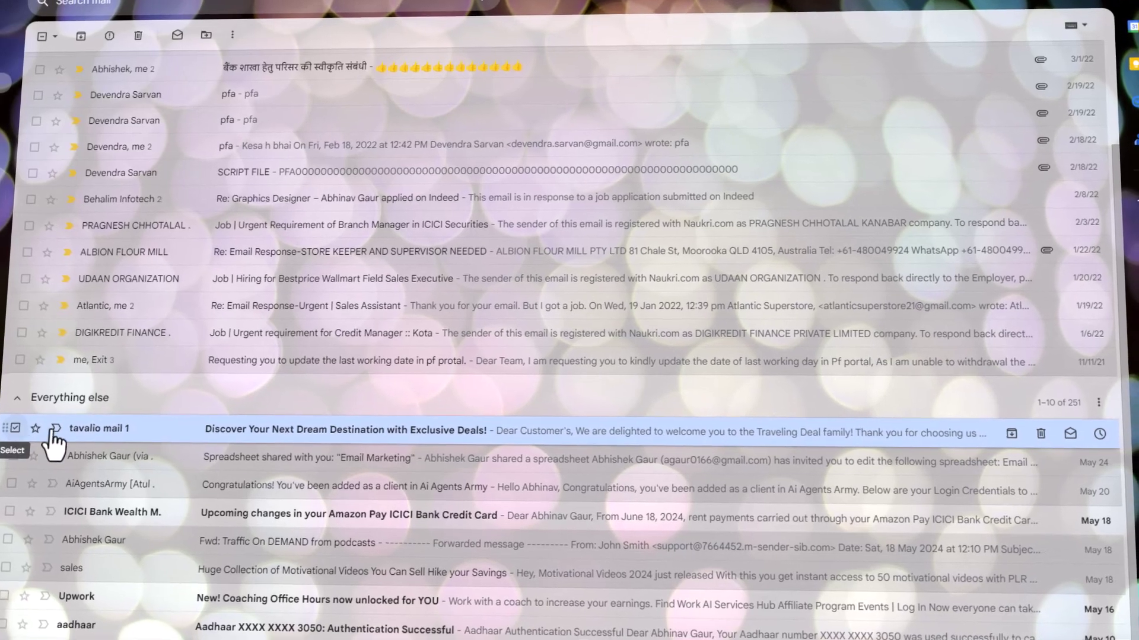
click(53, 438)
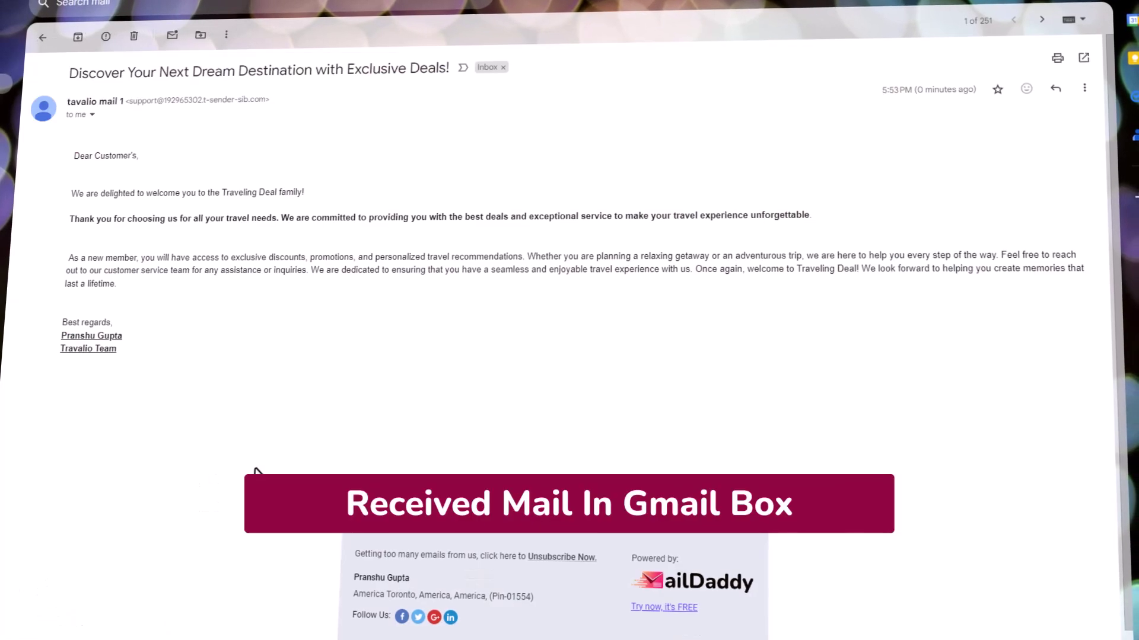
drag(57, 53, 414, 62)
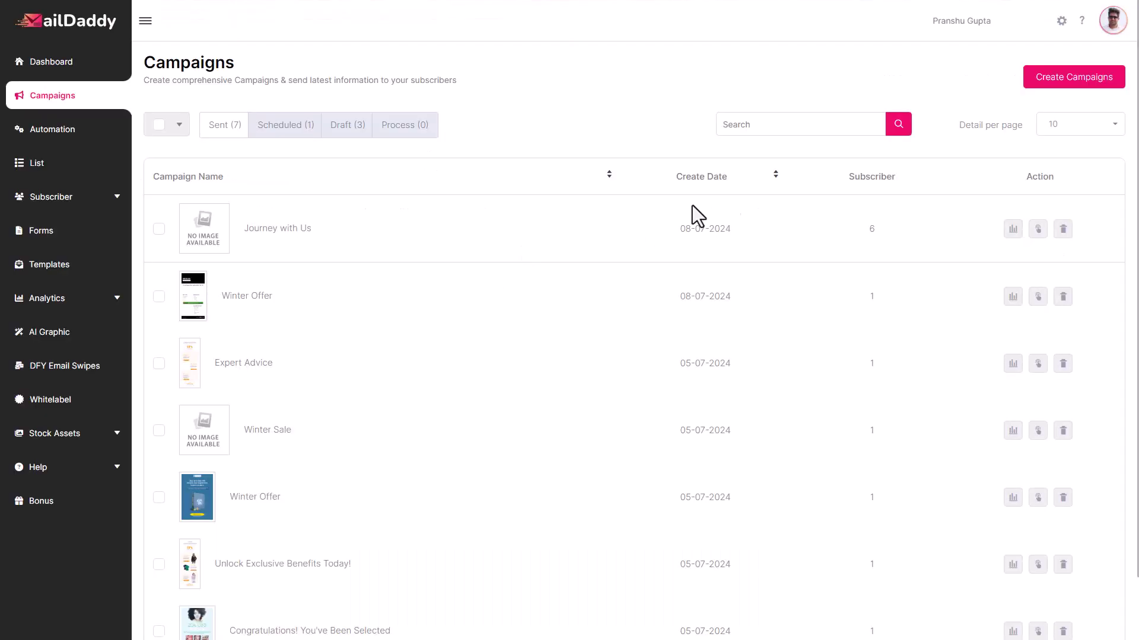
- Start an inline-editor campaign named 'Athletic Bliss', paste the prepared subject, and enter sender fitzone mail 1
click(1065, 89)
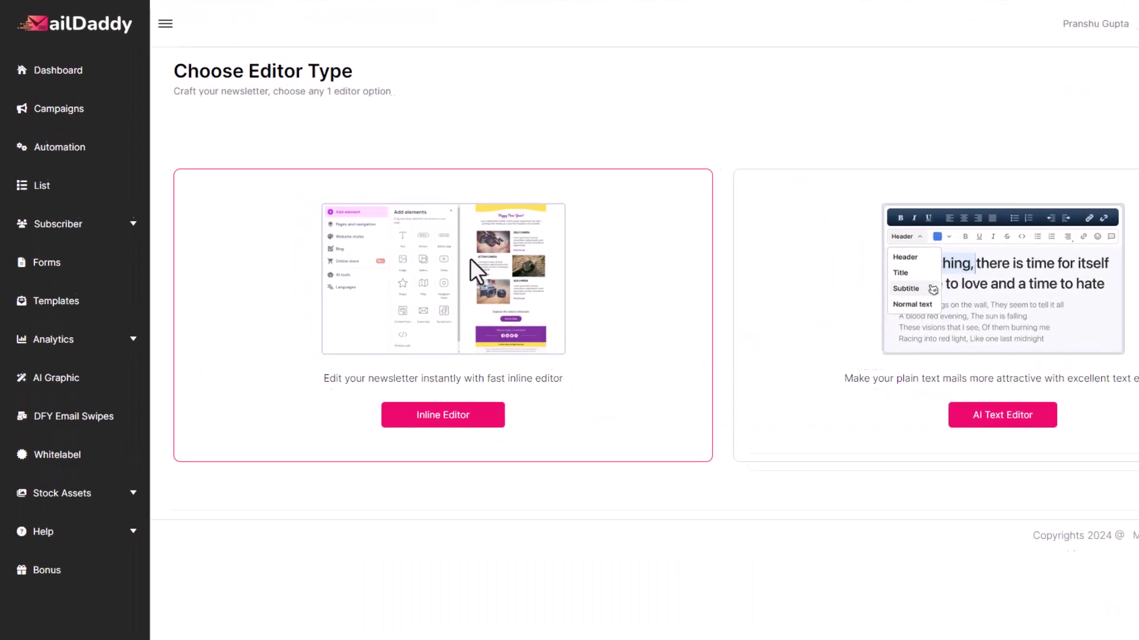
click(538, 501)
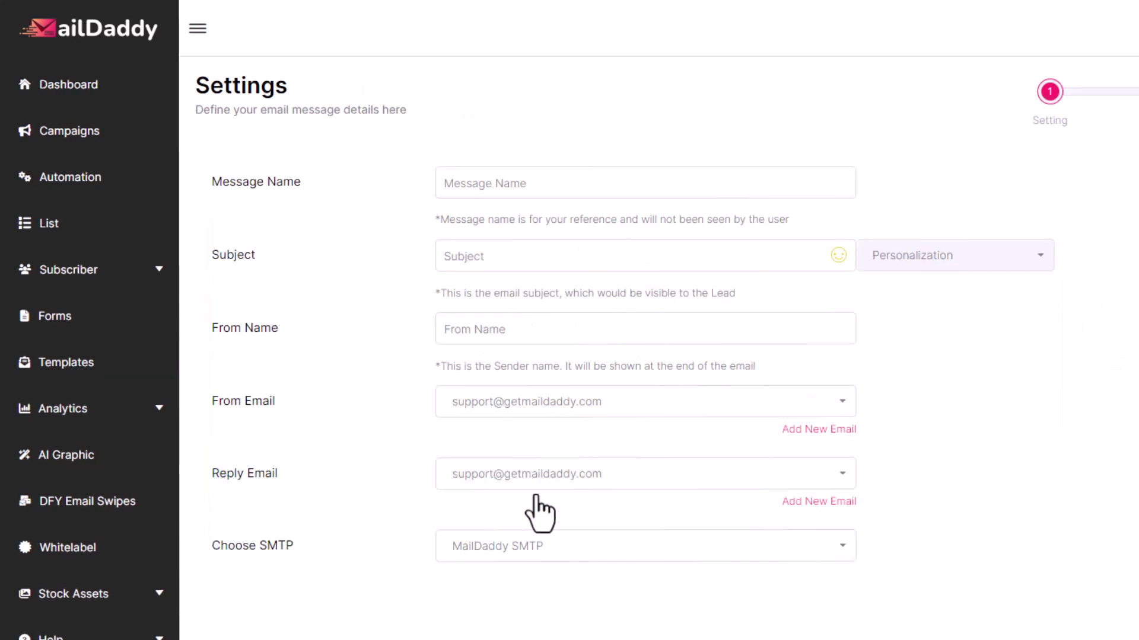
click(501, 189)
text(Athletic Bliss)
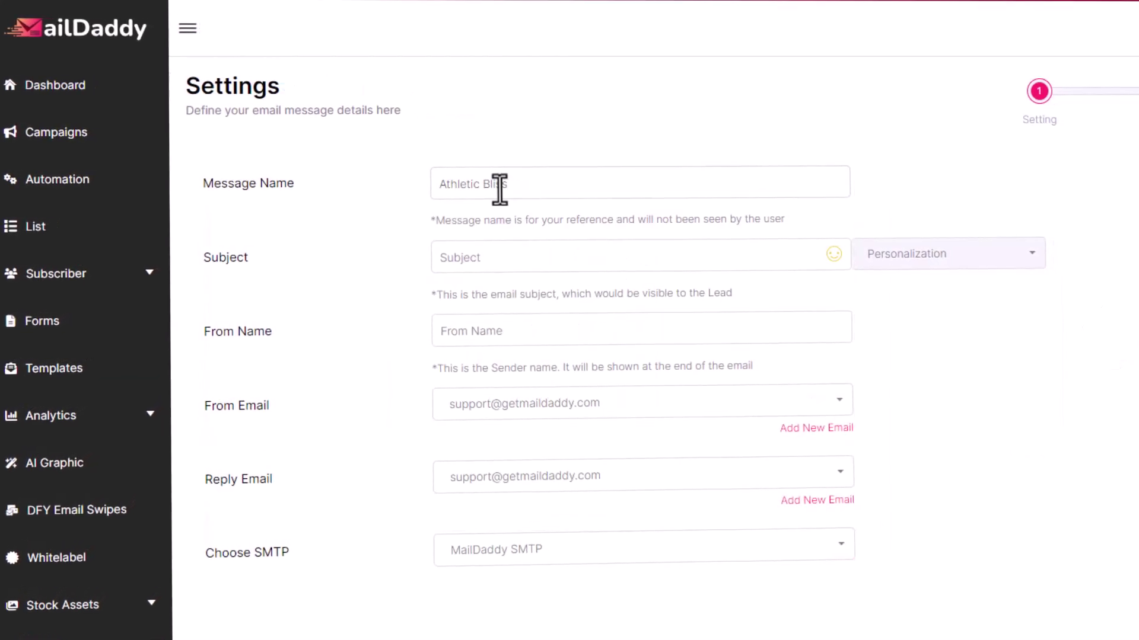
click(485, 257)
text(Experience Athletic Bliss – Perfect Recovery for Your Active Lifestyle)
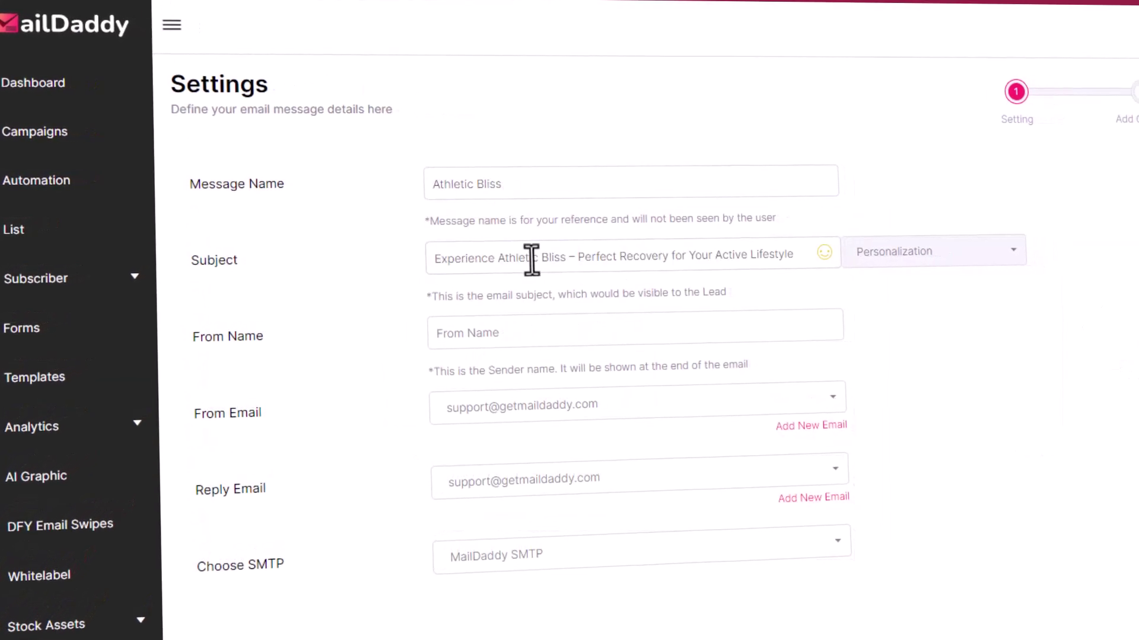
click(504, 329)
text(fitzone mail 1)
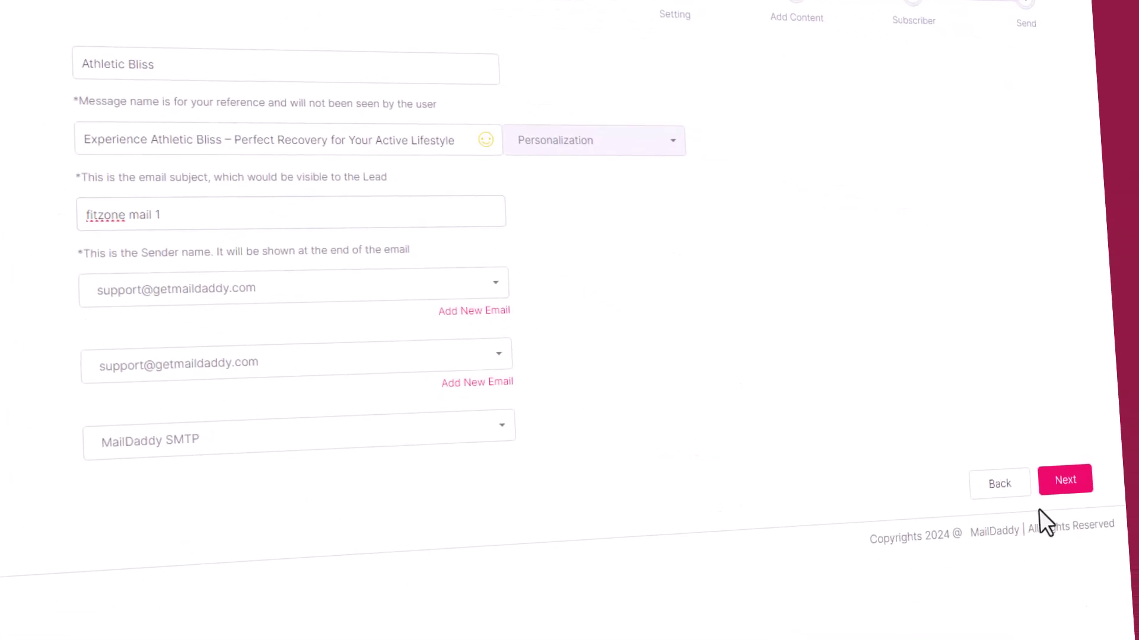
- Choose the Infinity Fitness template from the template gallery
click(1063, 482)
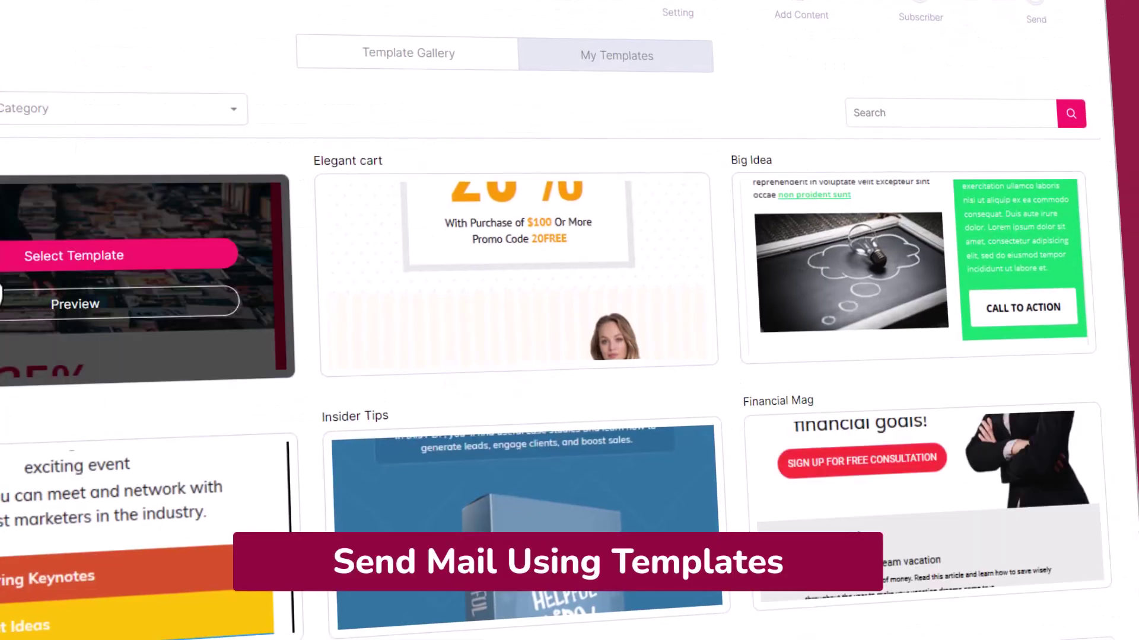
scroll(746, 394, down, 10)
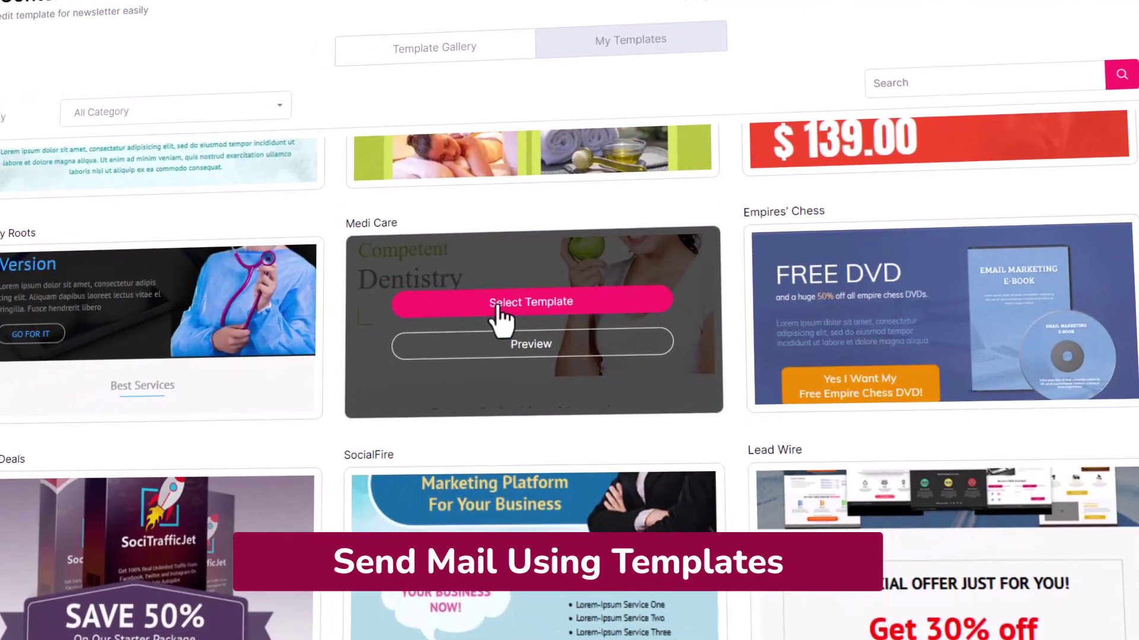
scroll(728, 275, down, 5)
scroll(728, 275, down, 10)
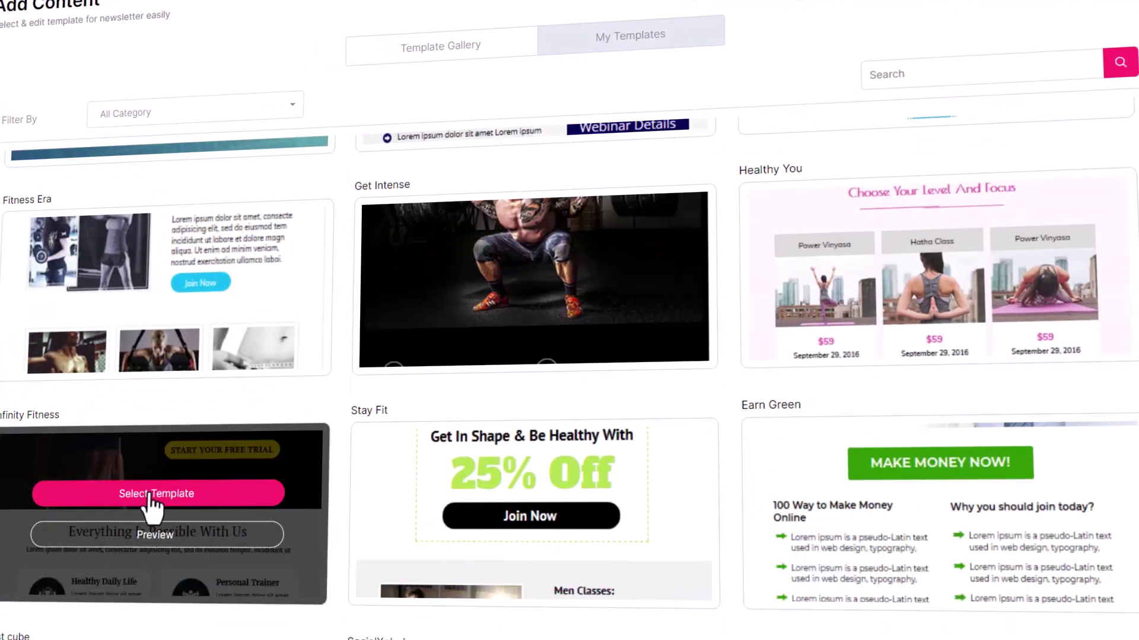
click(152, 497)
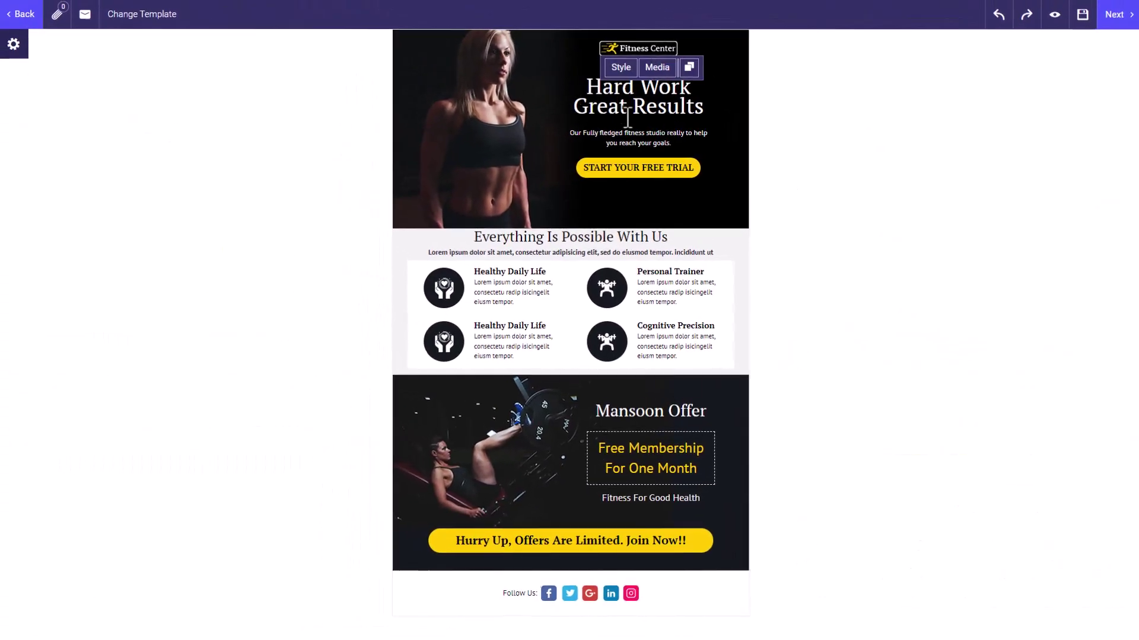
- Append 'in FitZone' to the hero heading, fixing the stray '=' typo
click(638, 95)
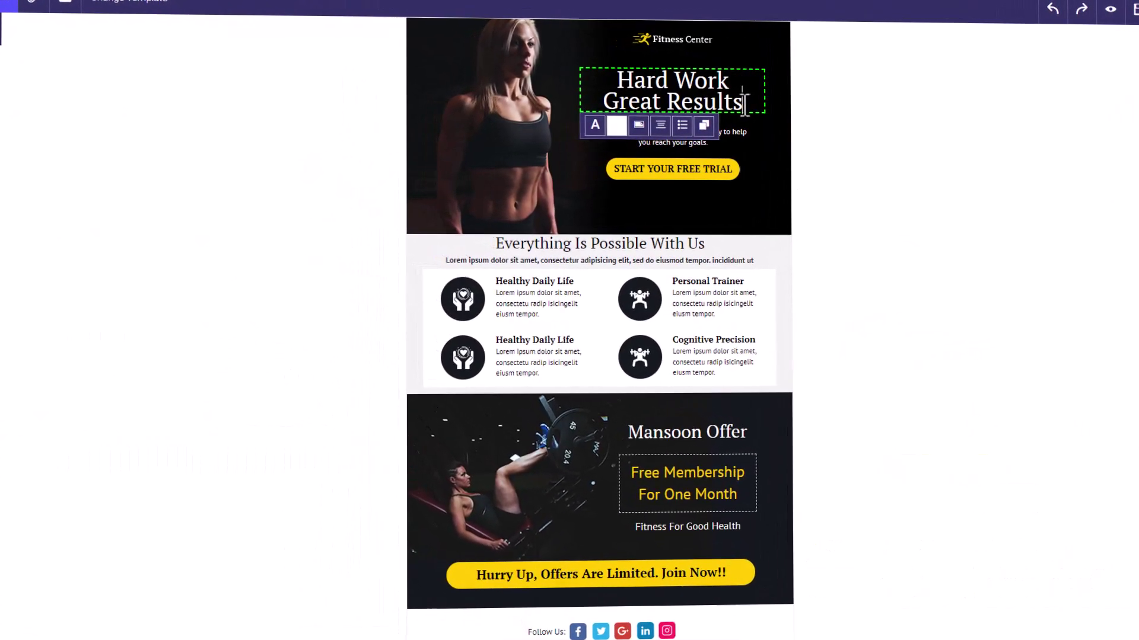
text(in FitZ=one)
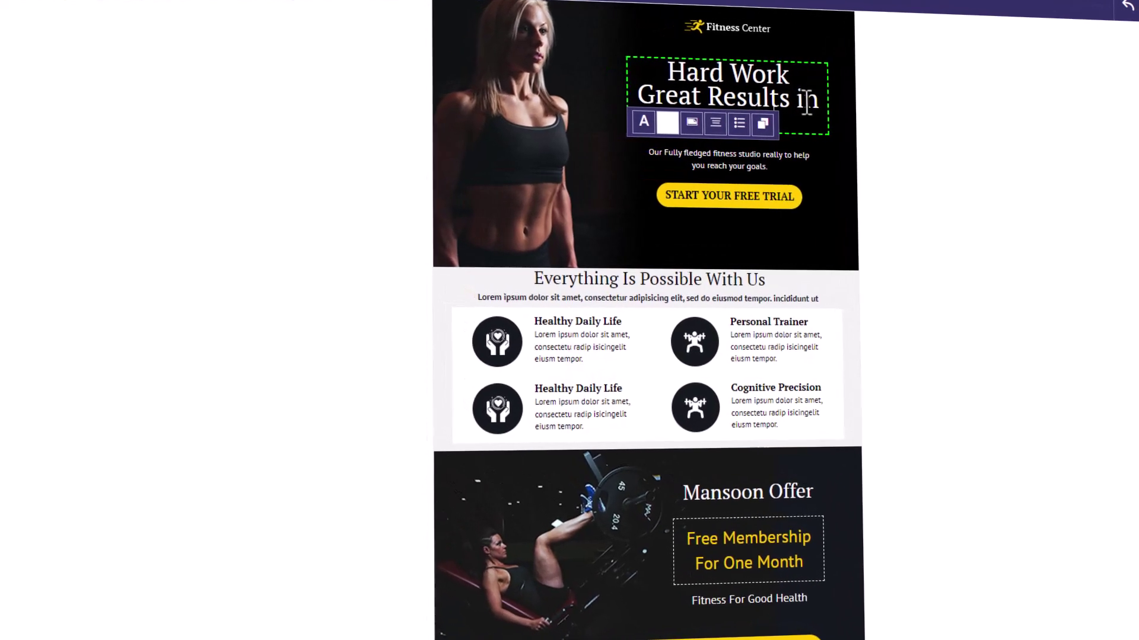
click(700, 157)
click(775, 113)
key(BackSpace)
click(683, 257)
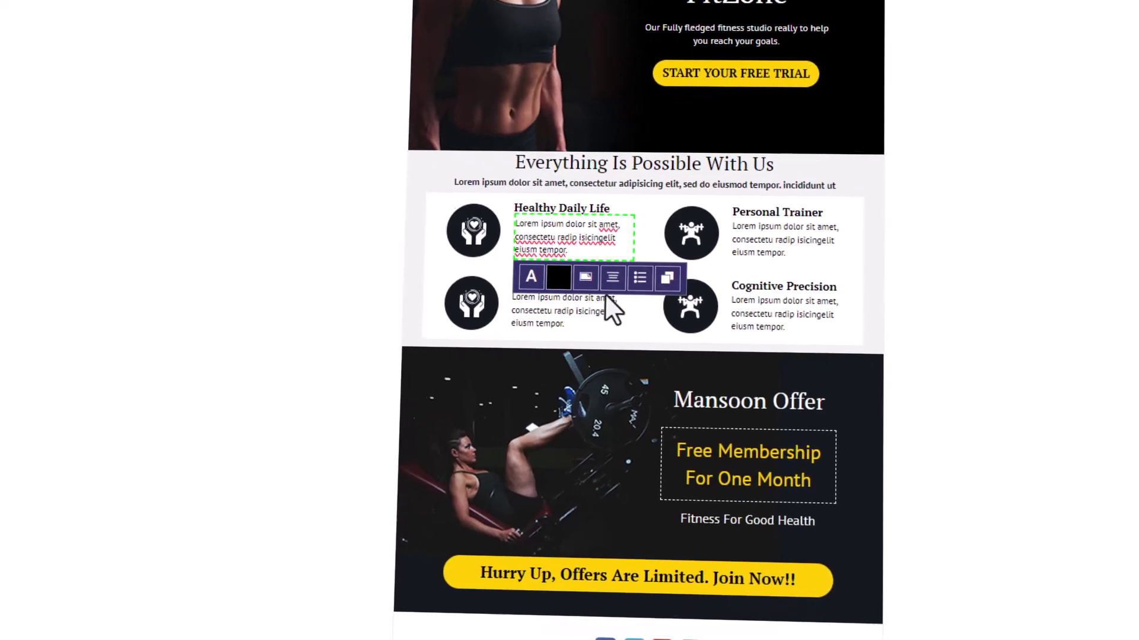
click(720, 634)
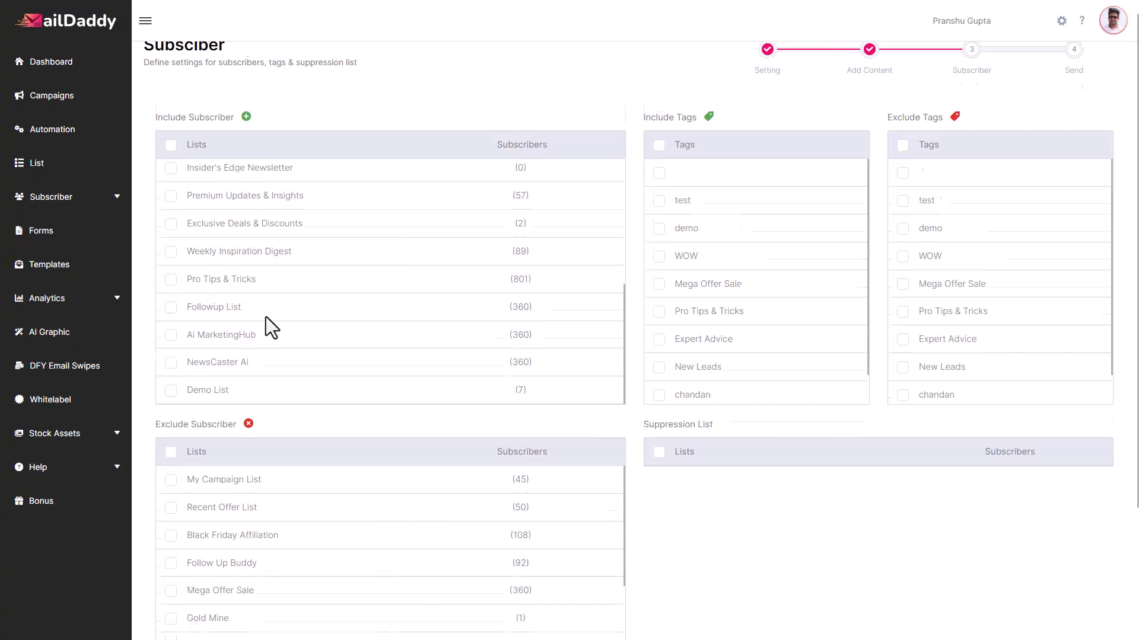
- With Demo List selected, keep the Immediately sending option and send Athletic Bliss
scroll(265, 326, down, 4)
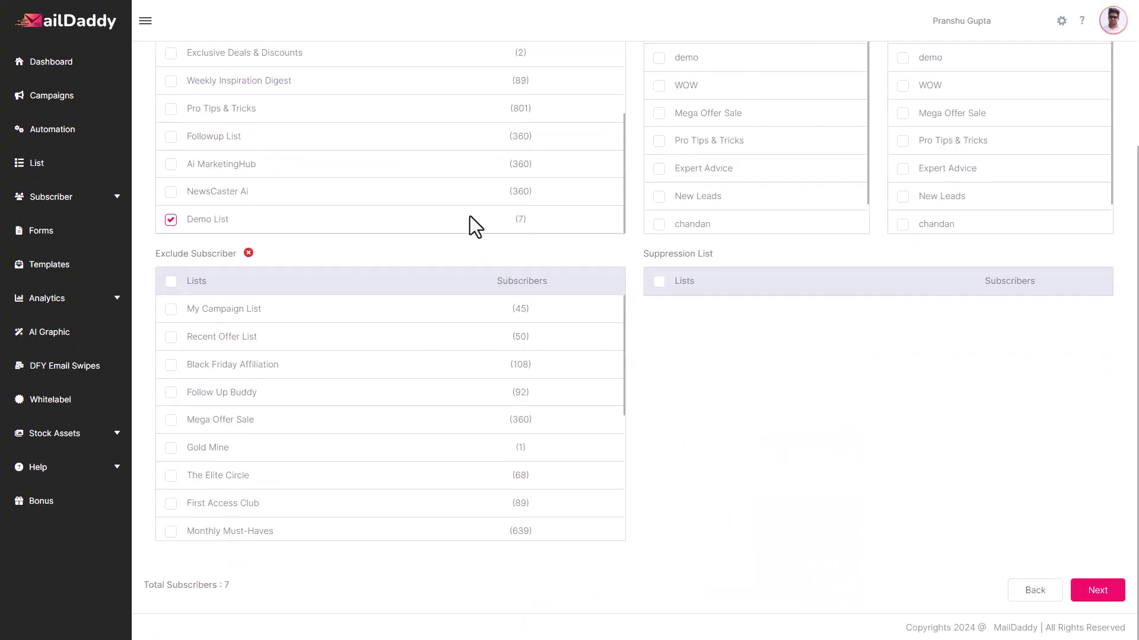
click(1104, 591)
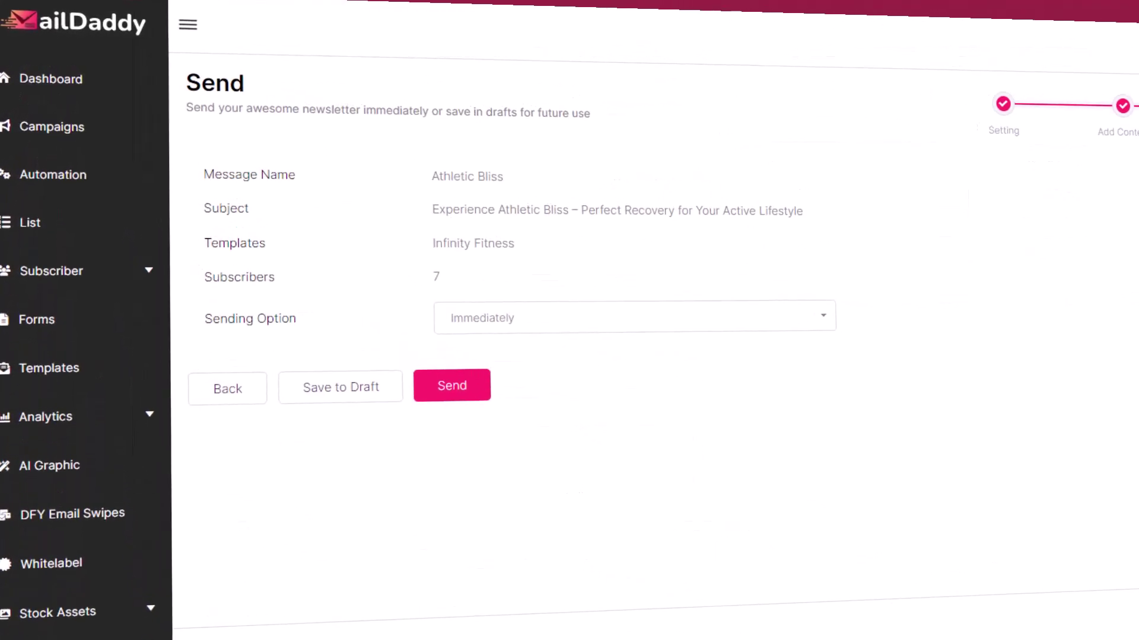
click(484, 323)
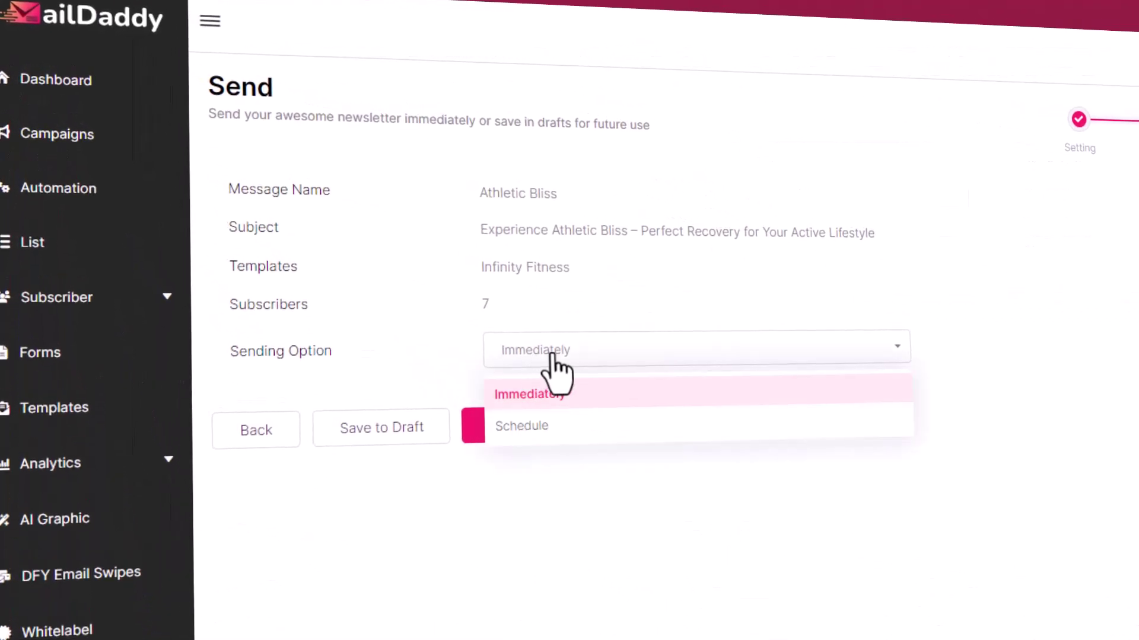
click(565, 522)
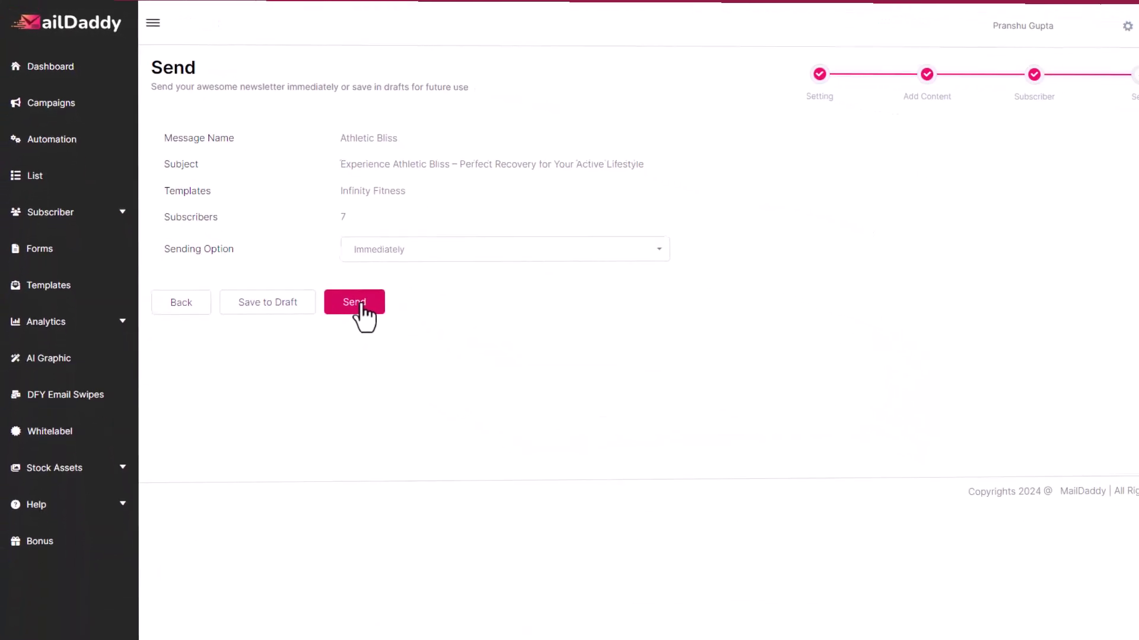
click(387, 332)
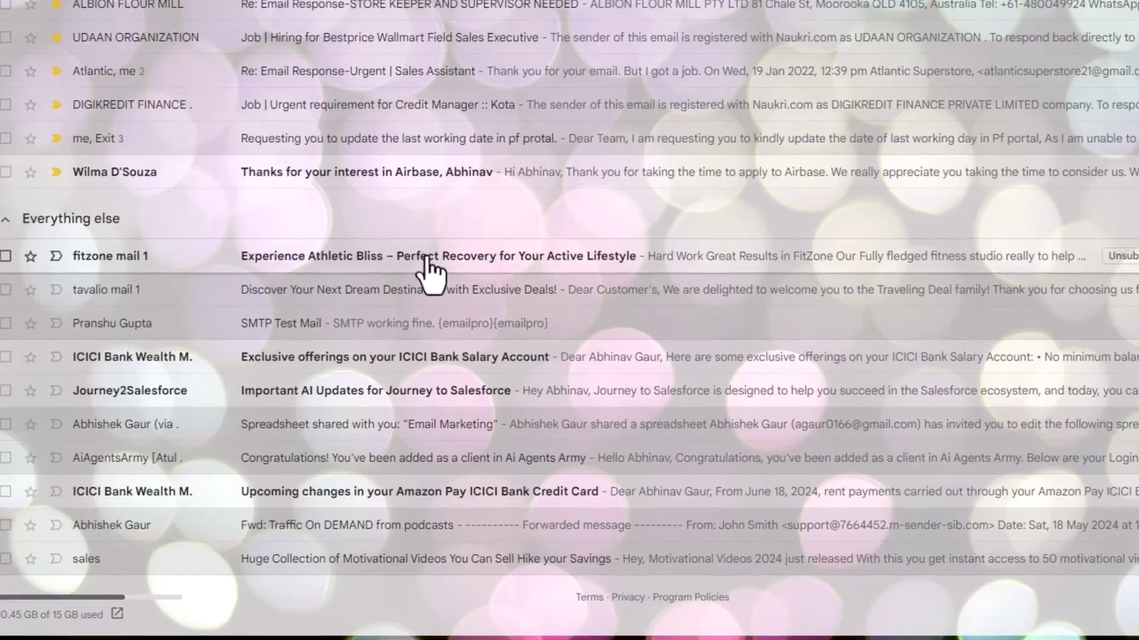
- Open the fitzone mail 1 email in the Gmail inbox and scroll through its content
click(439, 264)
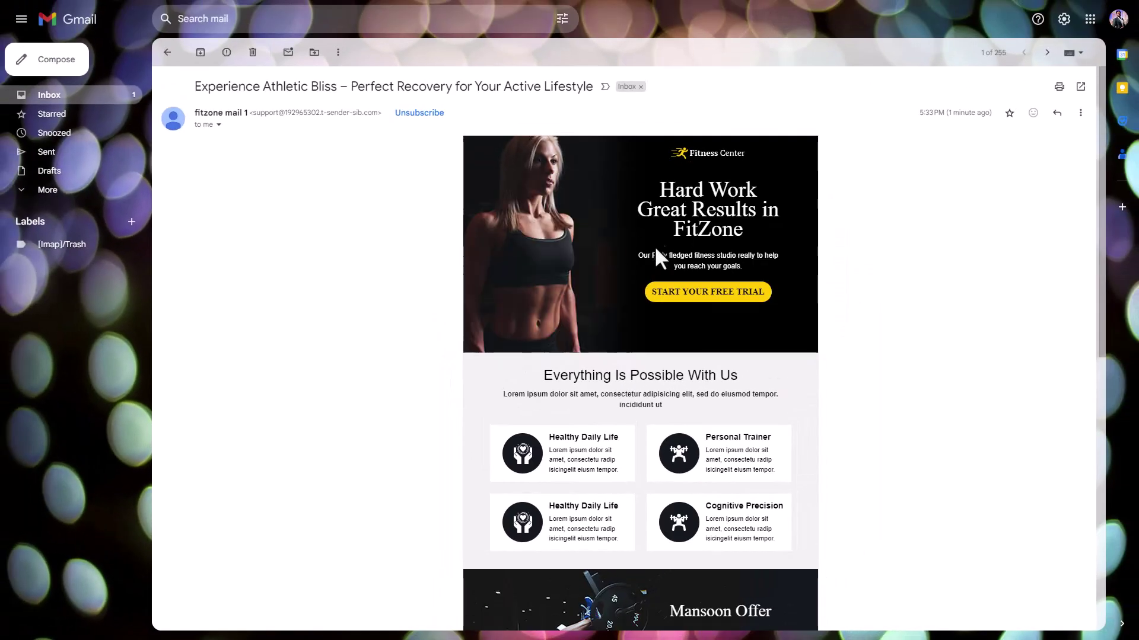
scroll(607, 213, down, 10)
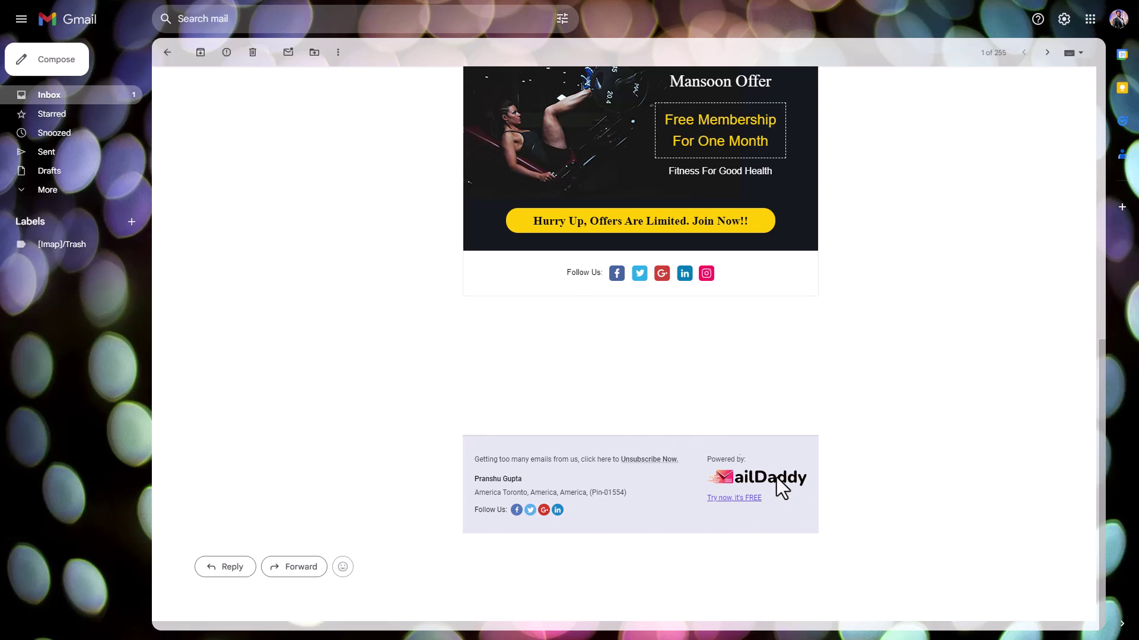
scroll(626, 322, up, 10)
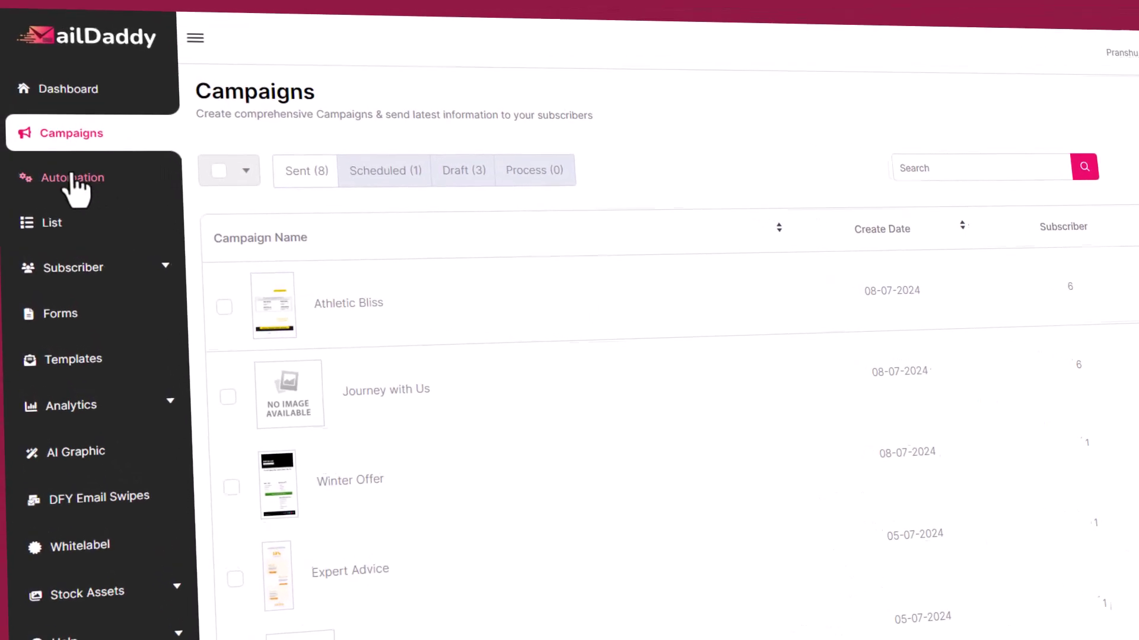
- Create an inline-editor autoresponder and fill its subject from the saved destination-deals suggestion
click(98, 186)
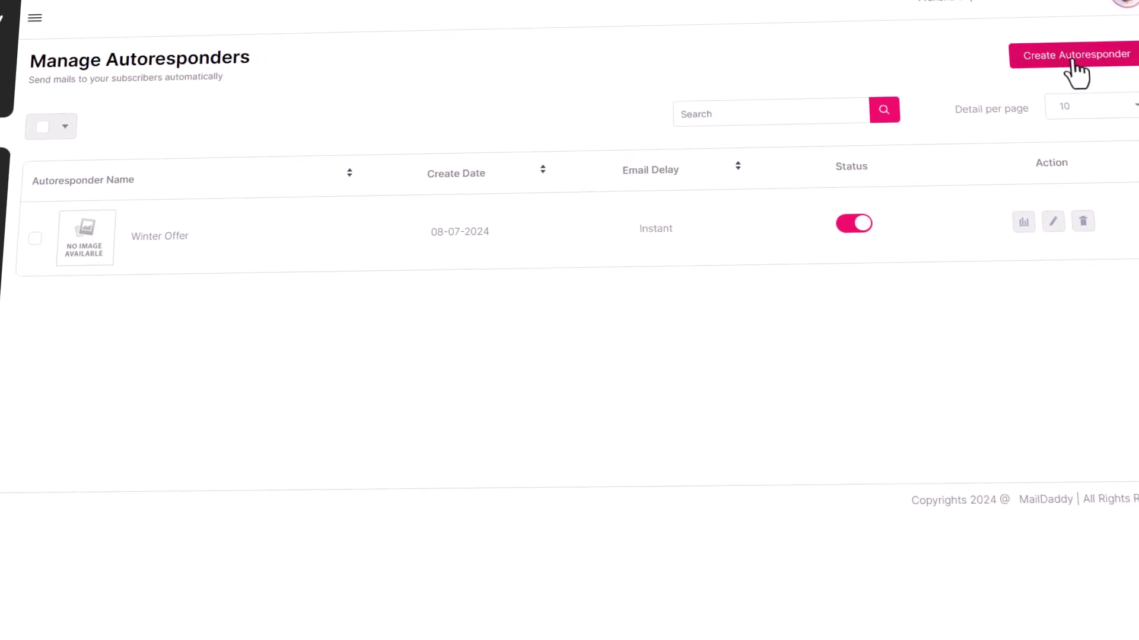
click(1073, 56)
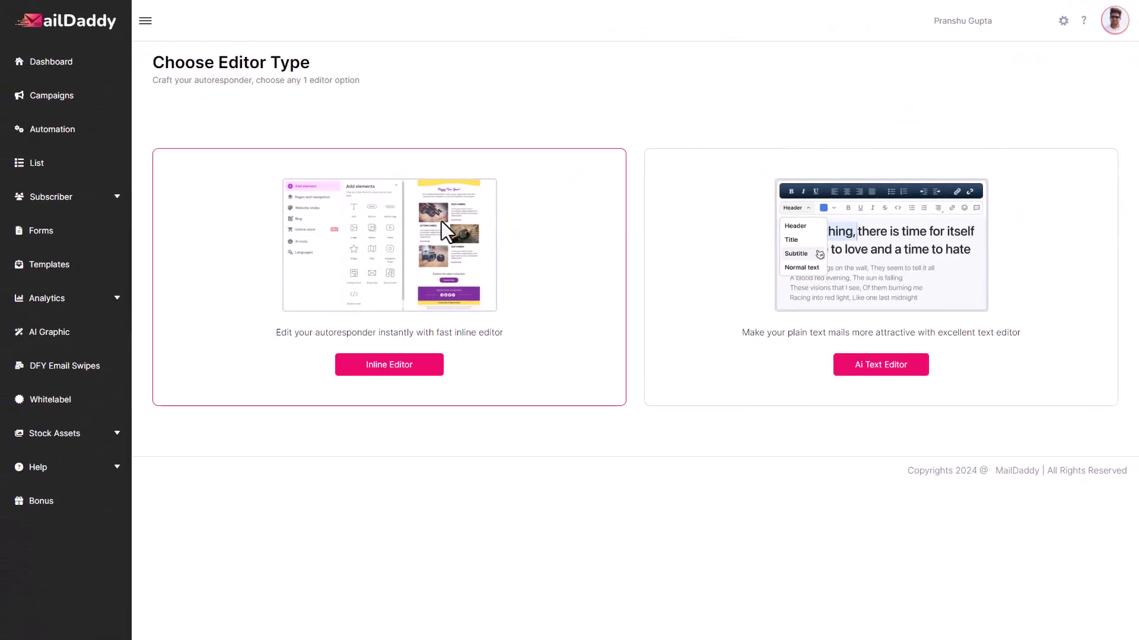
click(383, 370)
click(364, 191)
click(427, 234)
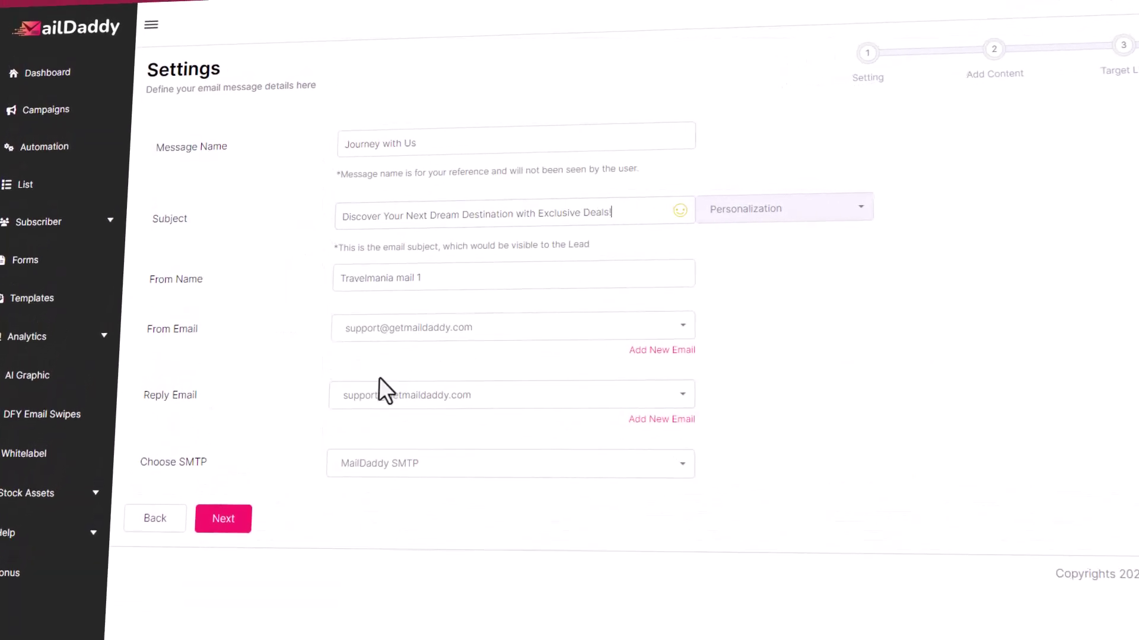
- Change the travel template heading to 'Explore The World of Imagination'
click(217, 534)
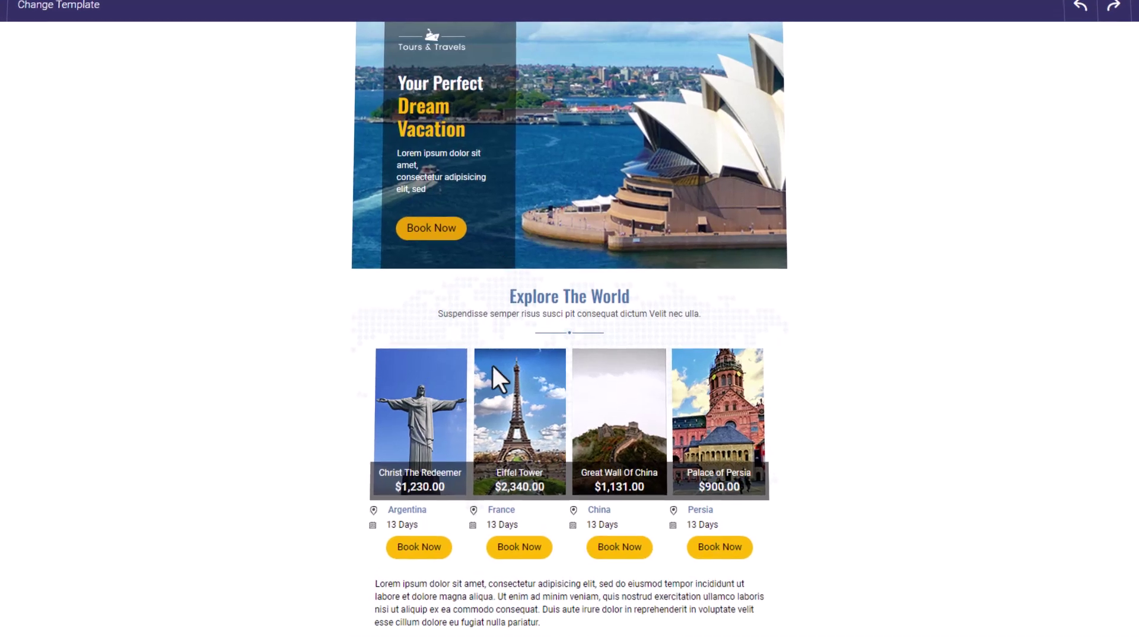
click(558, 295)
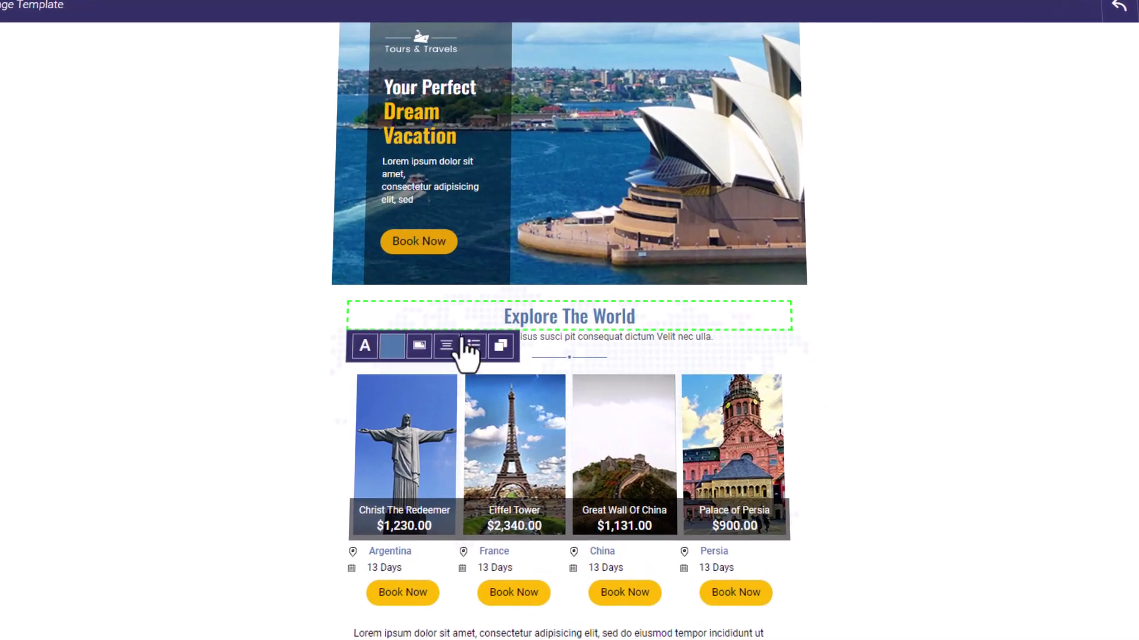
click(608, 336)
click(672, 319)
text(of Imagination)
- Check the Christ The Redeemer, Palace of Persia and Eiffel Tower pictures, then proceed to Target List
click(412, 39)
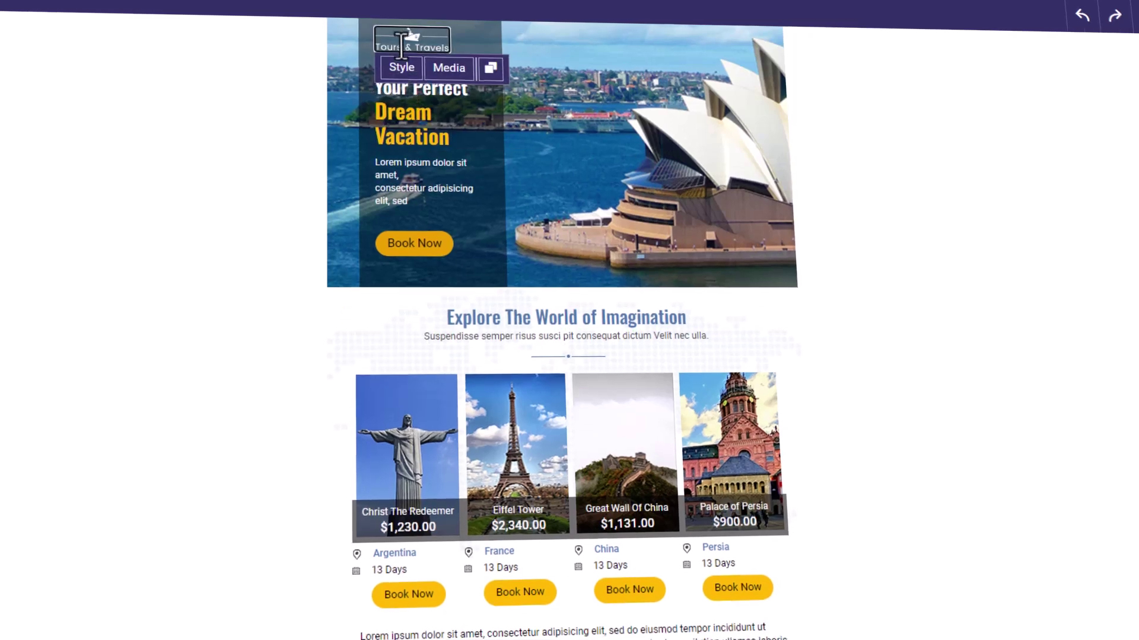
click(414, 241)
click(408, 453)
click(688, 369)
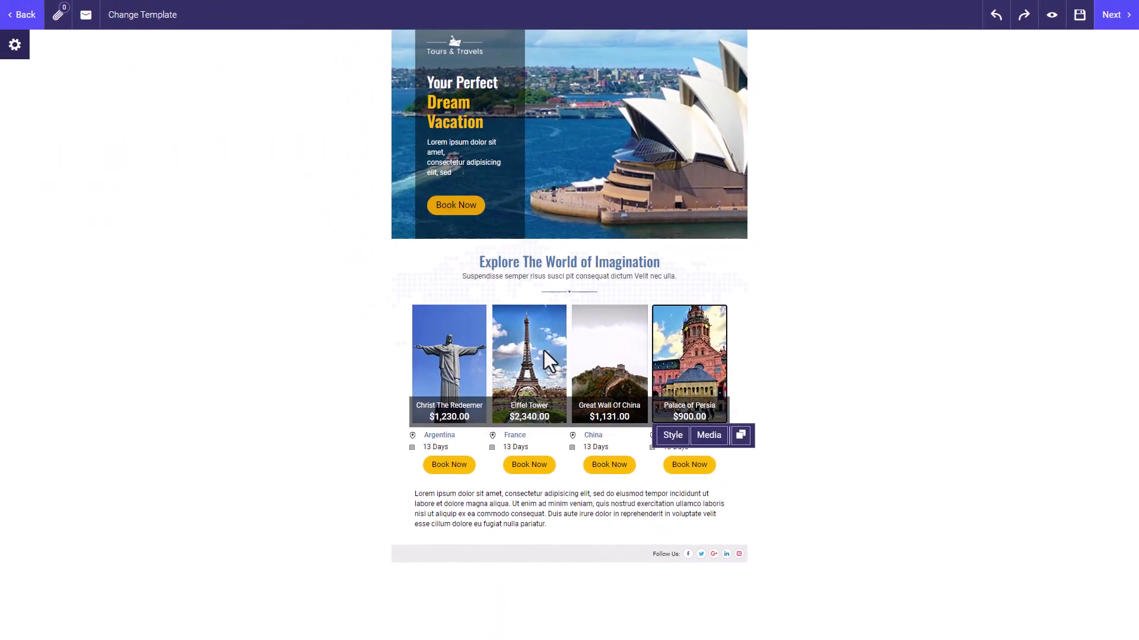
click(529, 360)
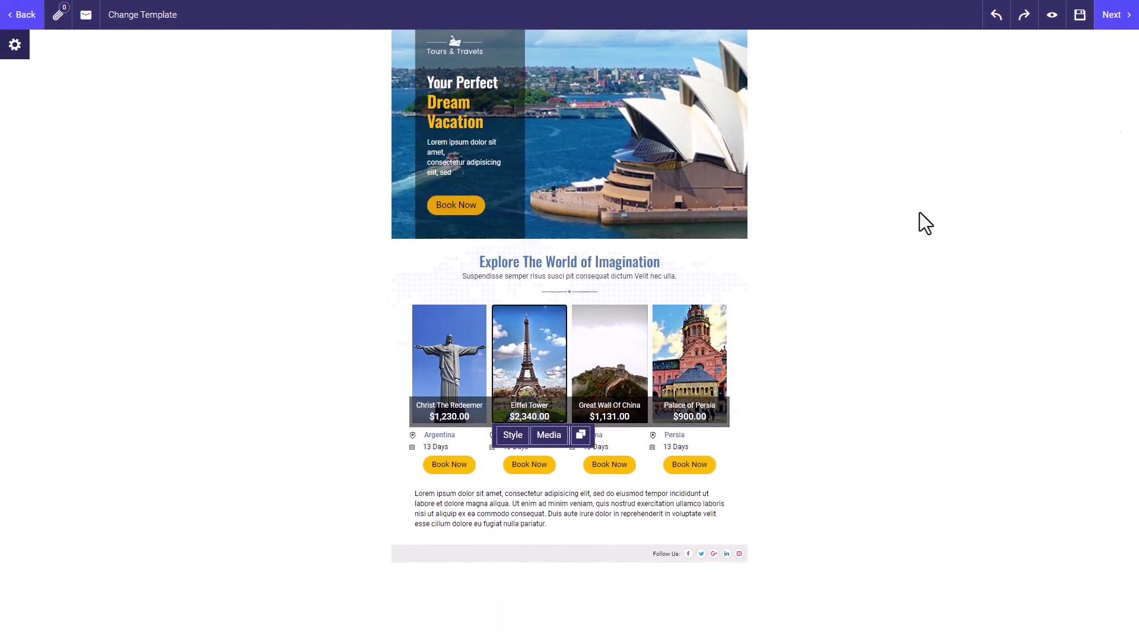
click(1112, 15)
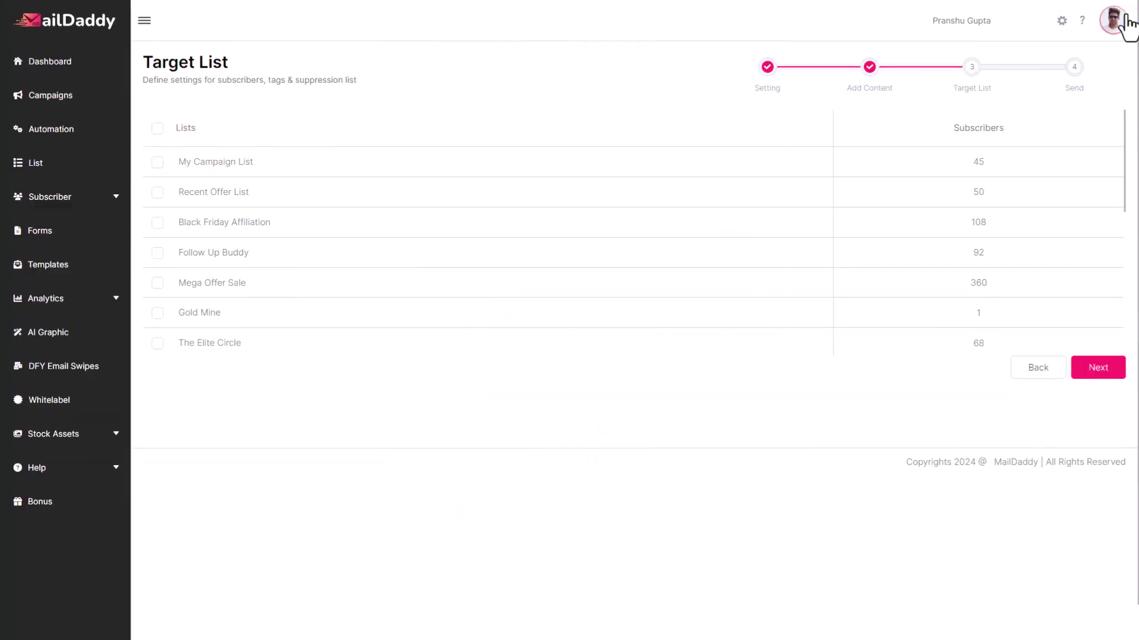
- Continue with Demo List checked and keep the email delay at Instant
scroll(368, 275, down, 6)
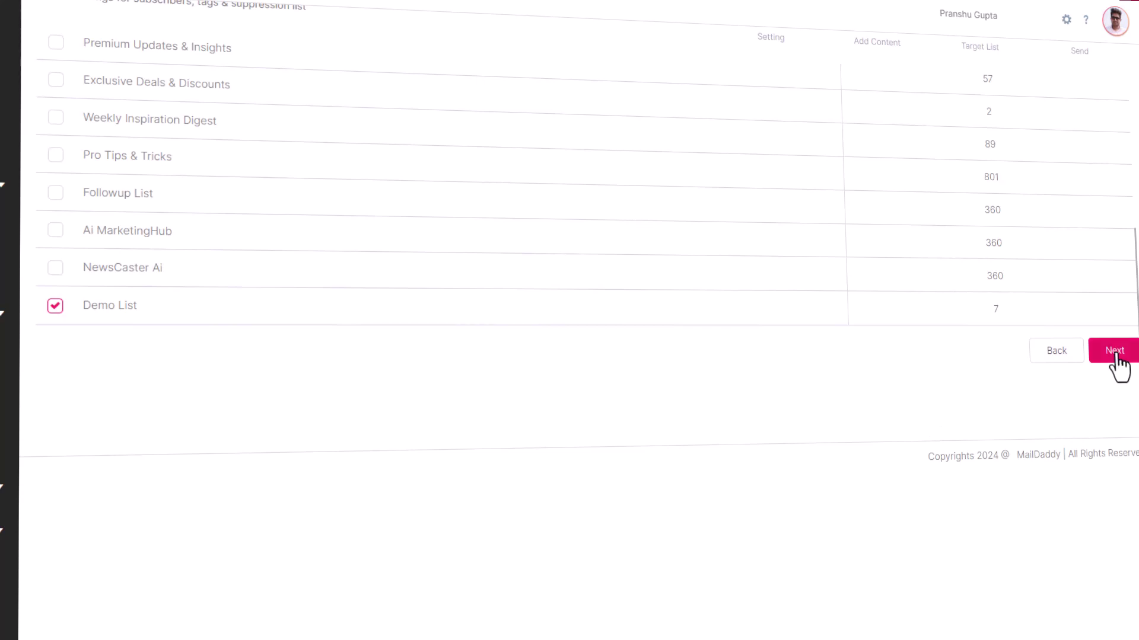
click(1115, 350)
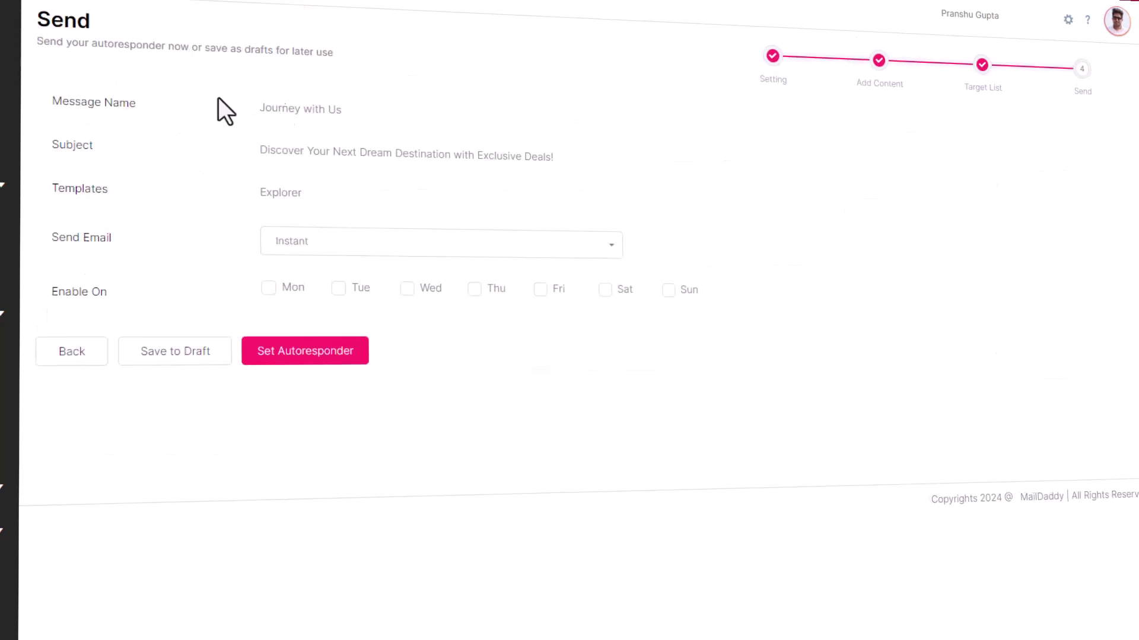
click(437, 246)
scroll(318, 325, down, 3)
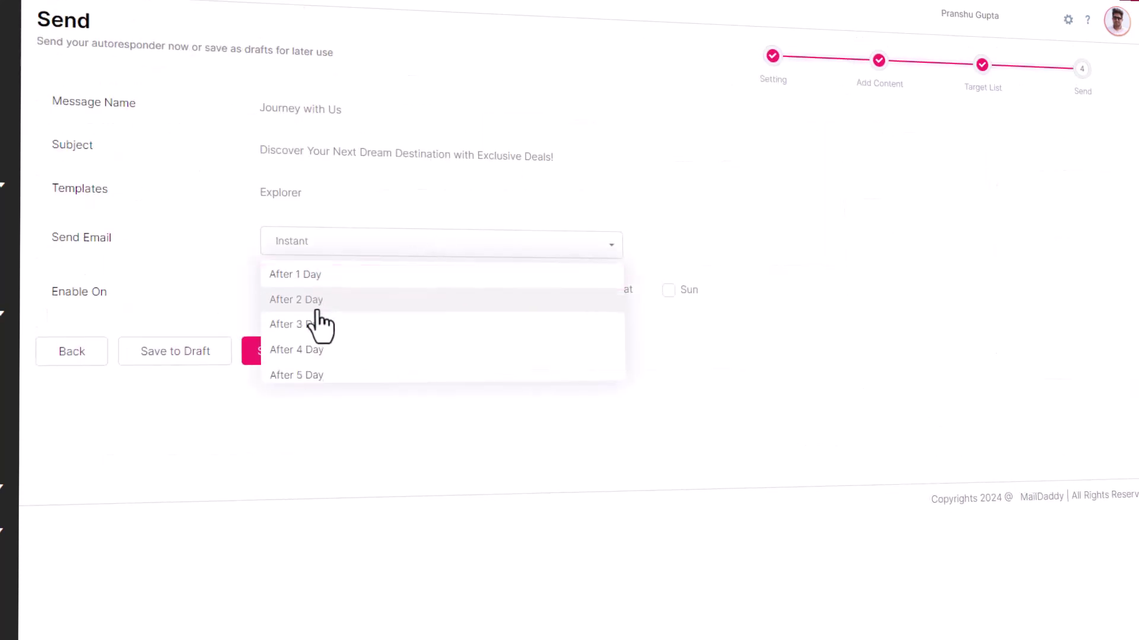
scroll(316, 324, down, 6)
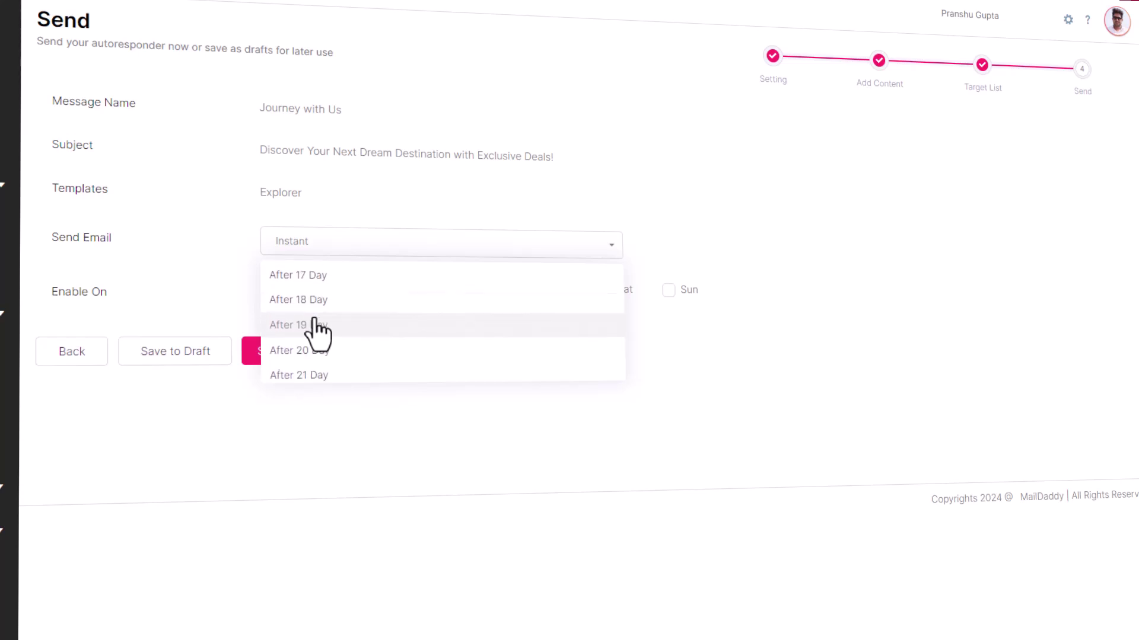
click(435, 203)
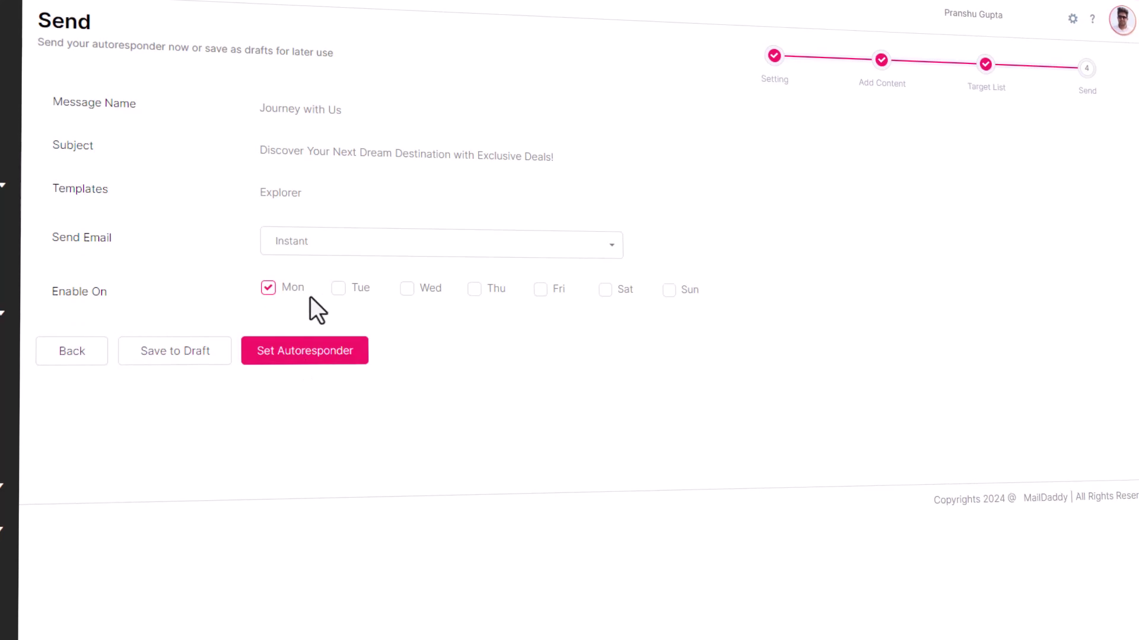
- Set sending days to Monday, Wednesday and Friday and save the autoresponder
click(337, 288)
click(406, 288)
click(540, 290)
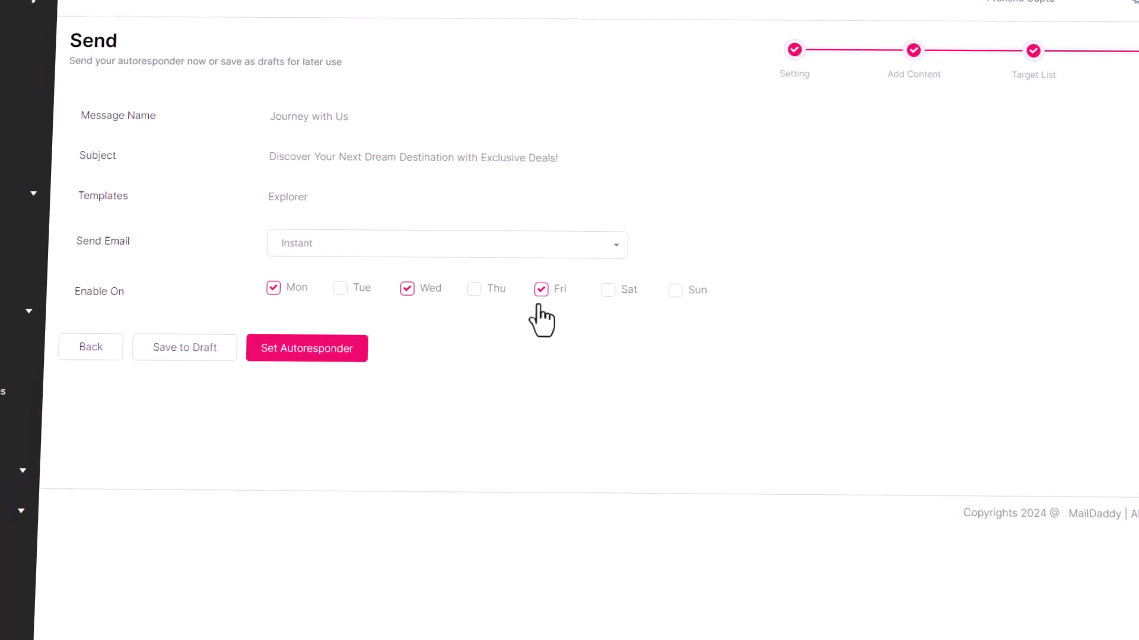
click(291, 354)
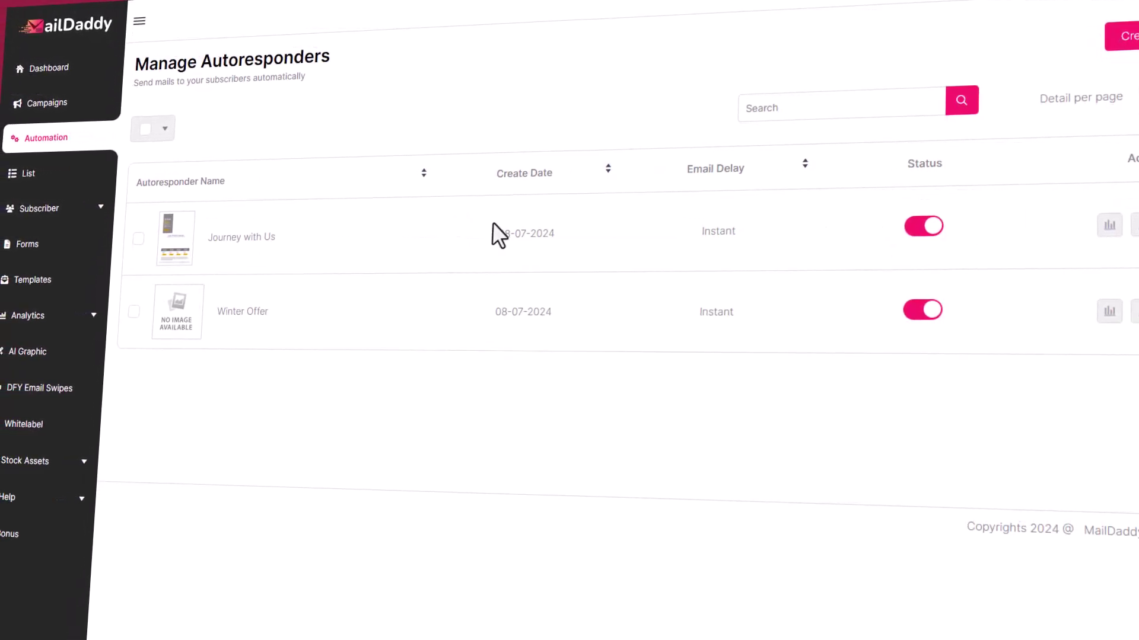
- Go to the web forms list and begin creating the Fit Mania form
click(37, 210)
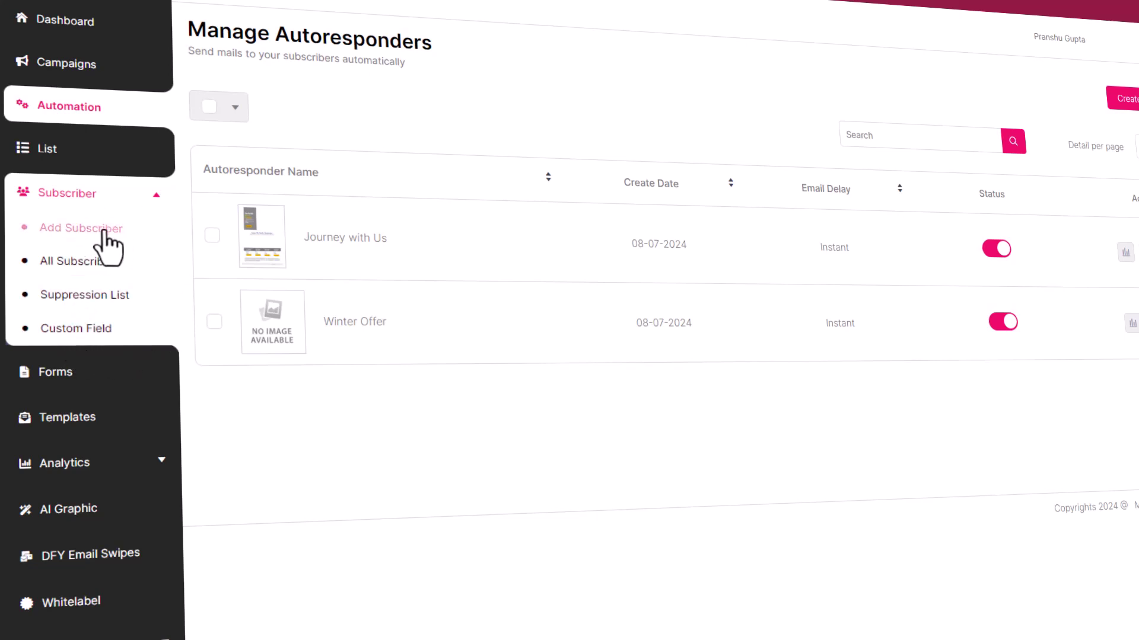
click(59, 196)
click(43, 240)
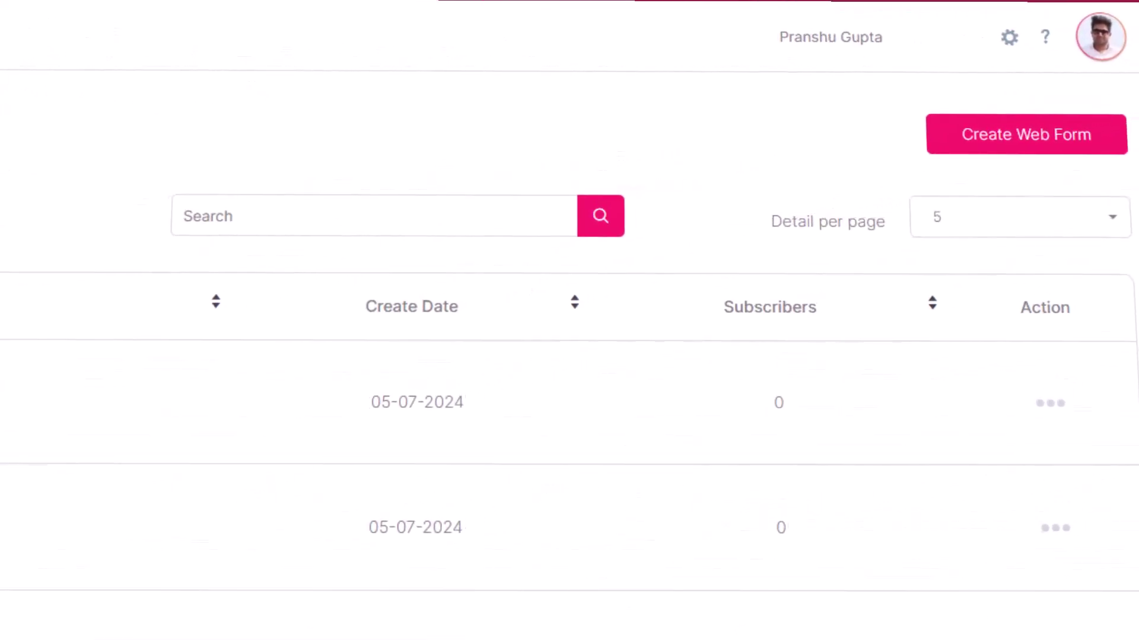
click(1077, 148)
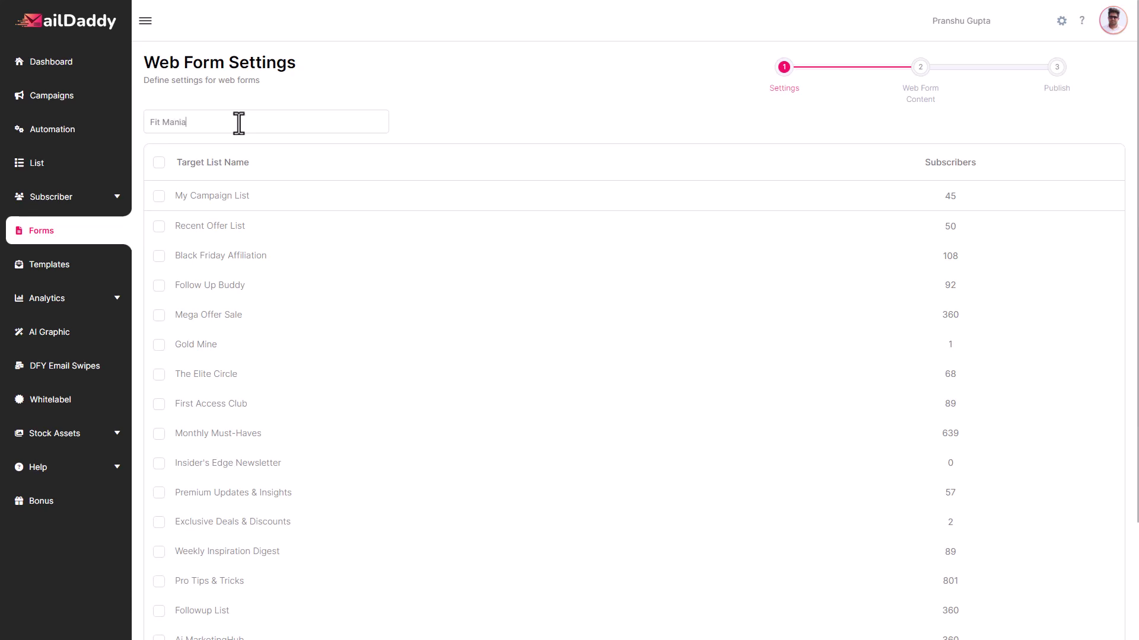
- Continue past the Demo List settings and pick the FitProfz template from the form gallery
scroll(247, 250, down, 3)
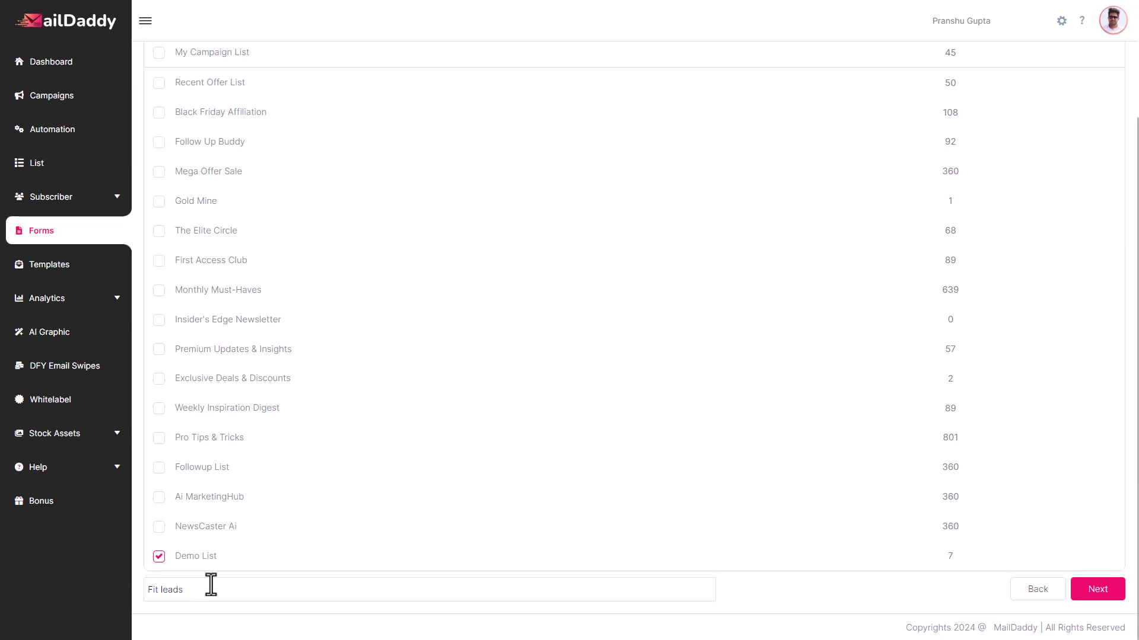
click(1097, 590)
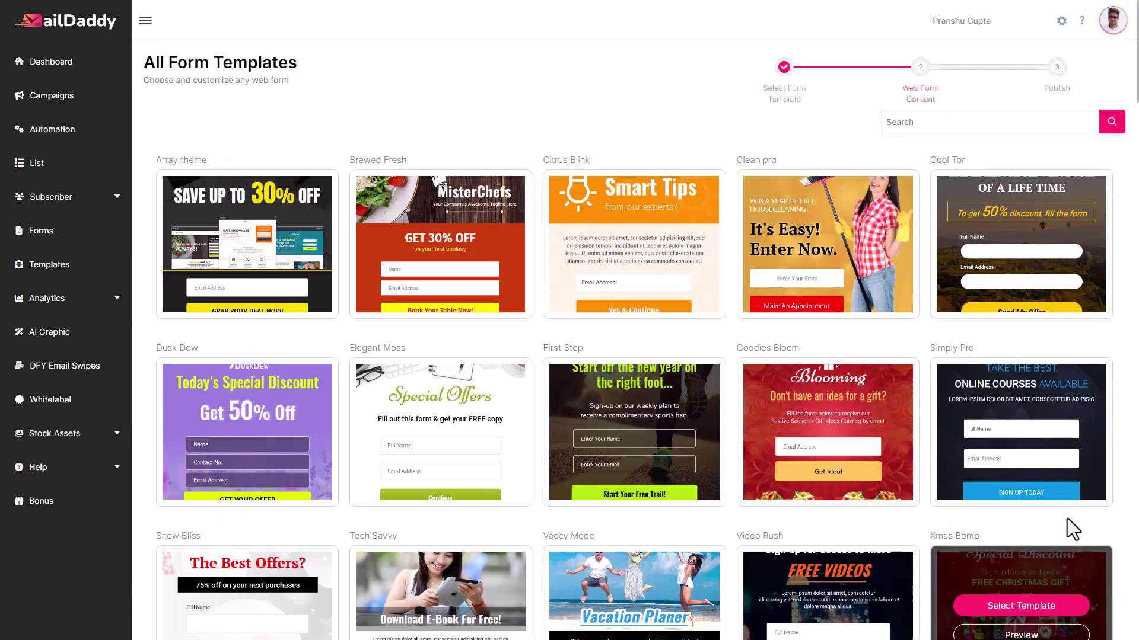
scroll(1041, 351, down, 12)
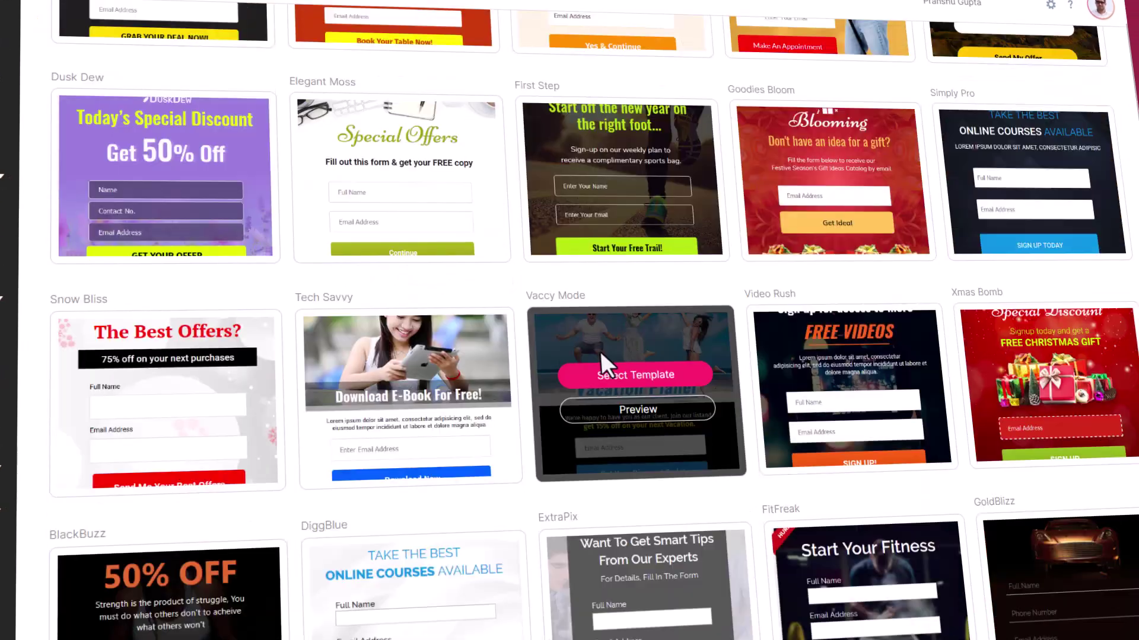
scroll(556, 304, down, 10)
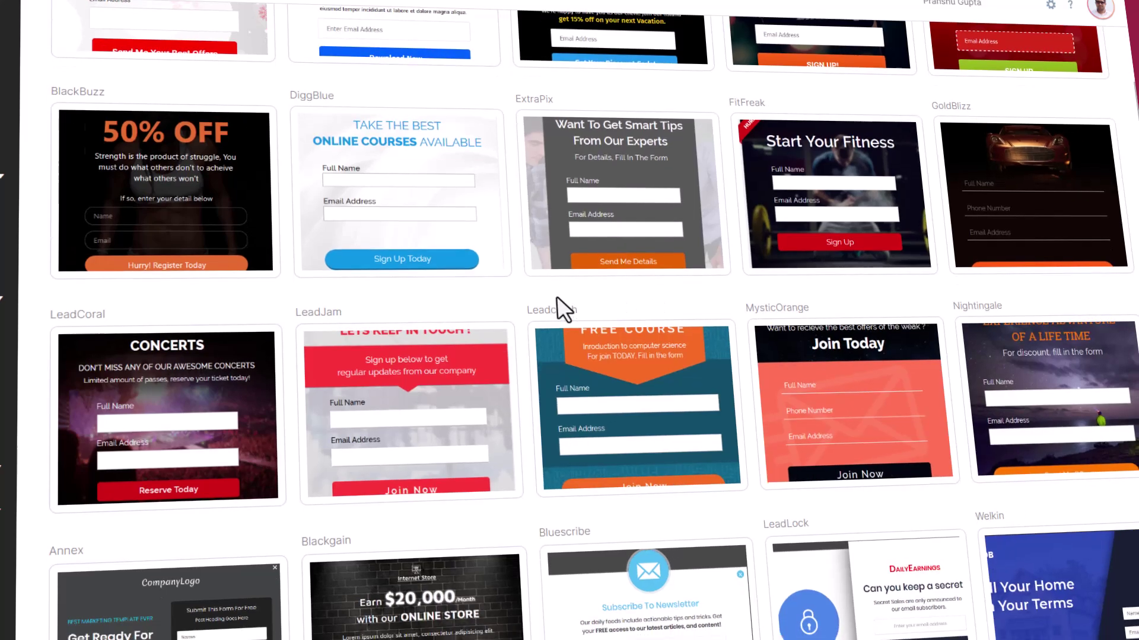
scroll(752, 257, down, 10)
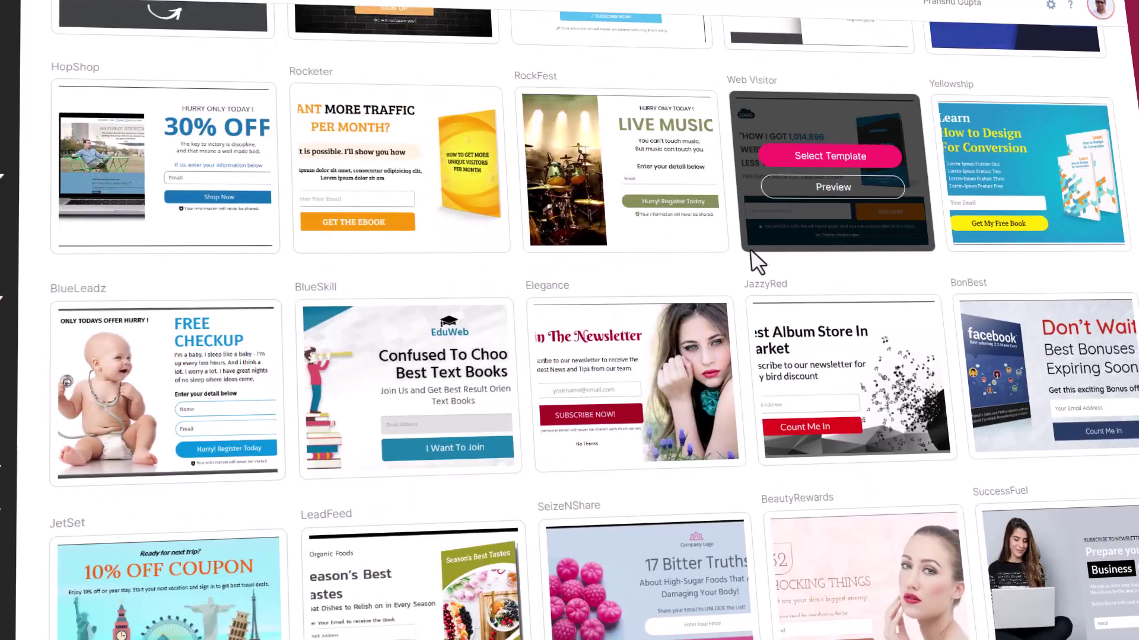
scroll(854, 264, down, 6)
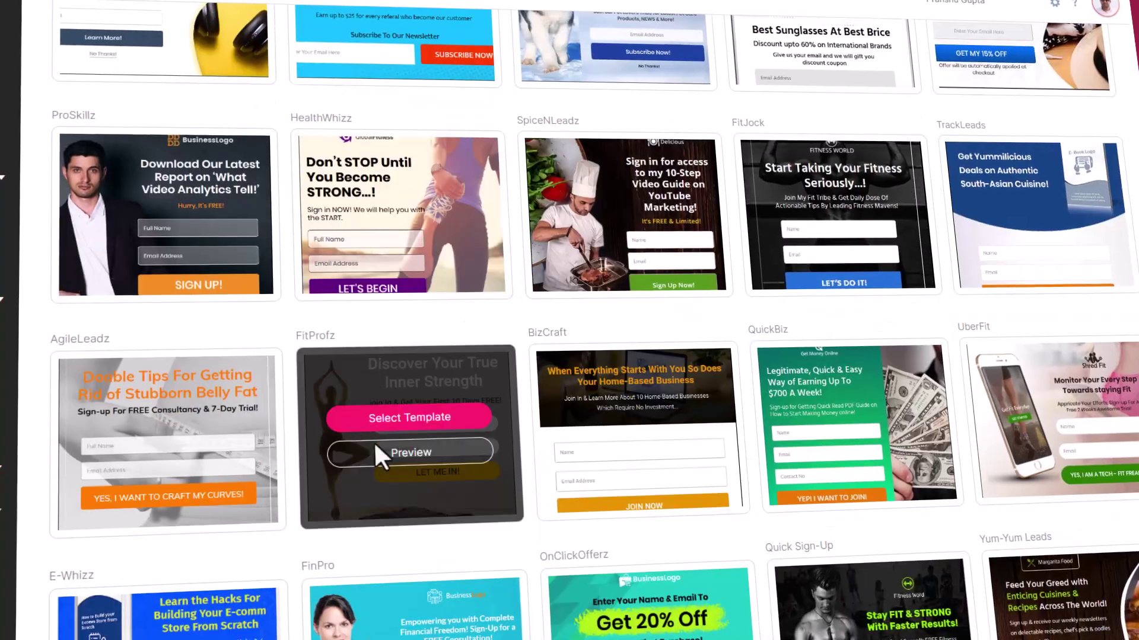
click(379, 450)
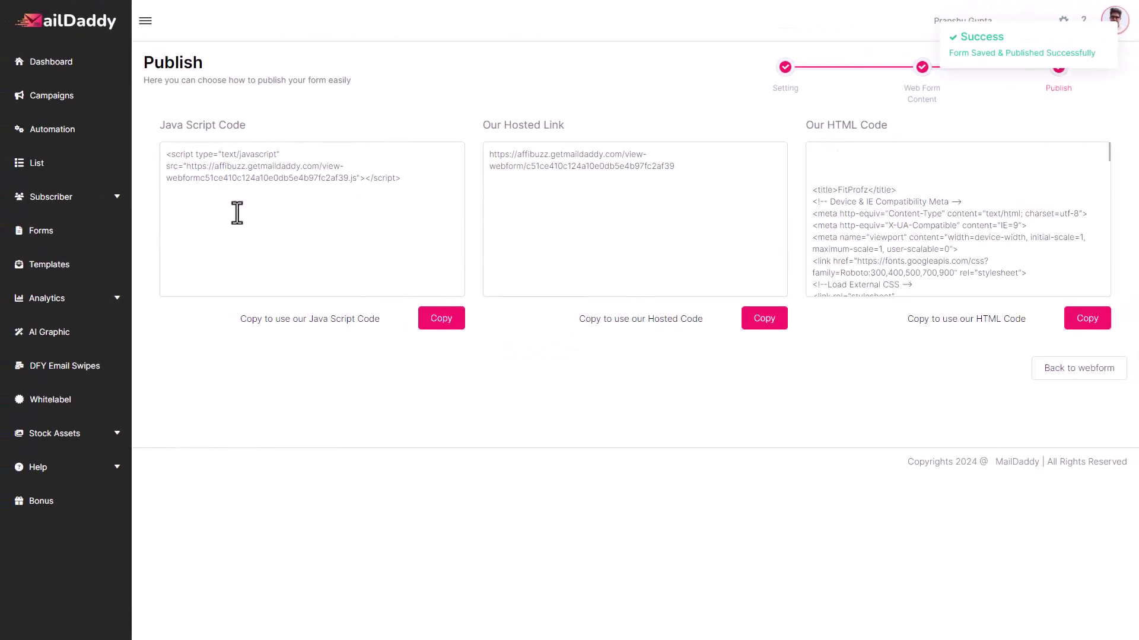
- Copy the form's hosted link and load it in a new browser tab
drag(691, 167, 475, 159)
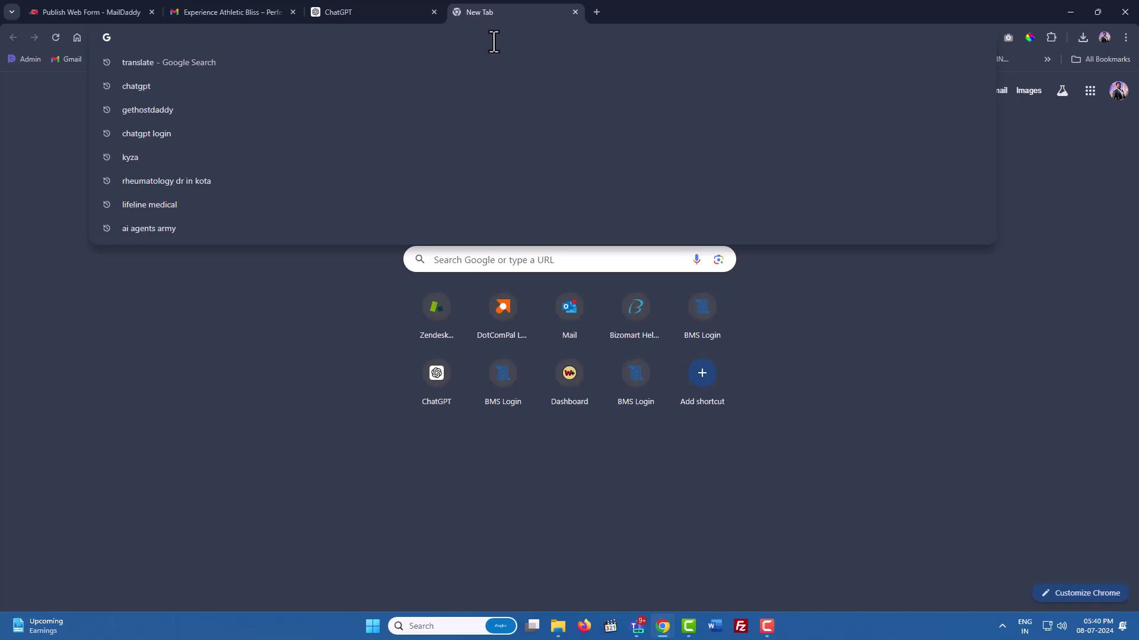
text(https://affibuzz.getmaildaddy.com/view-webform/c51ce410c124a10e0db5e4b97fc2af39)
key(Return)
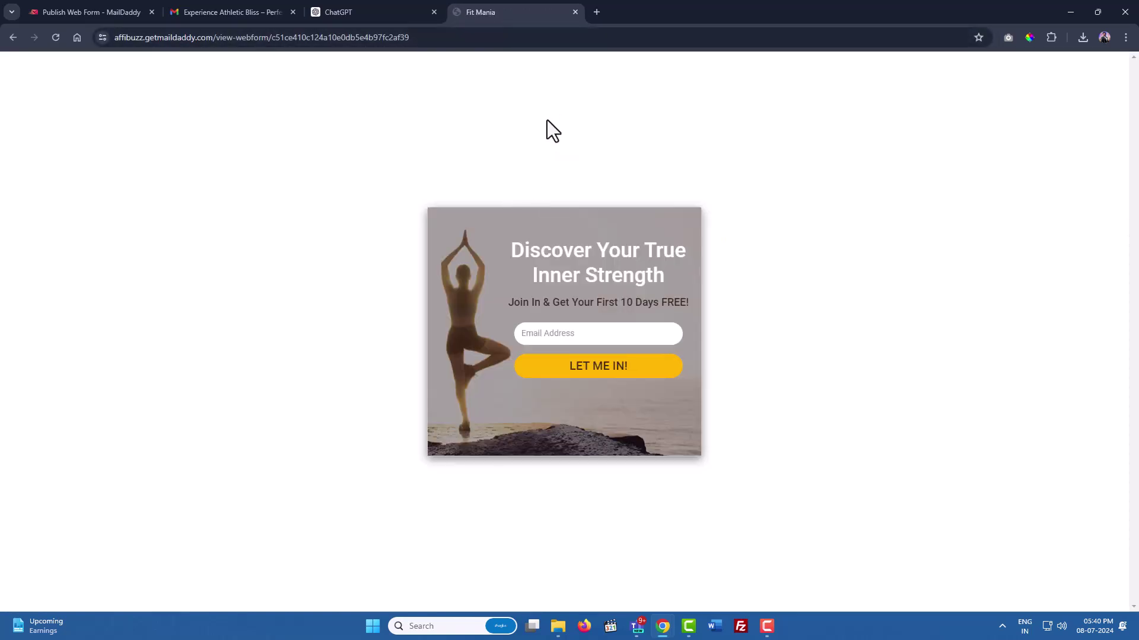
- Enter a test e-mail address in the live Fit Mania form's Email Address field and submit it with LET ME IN!
click(569, 333)
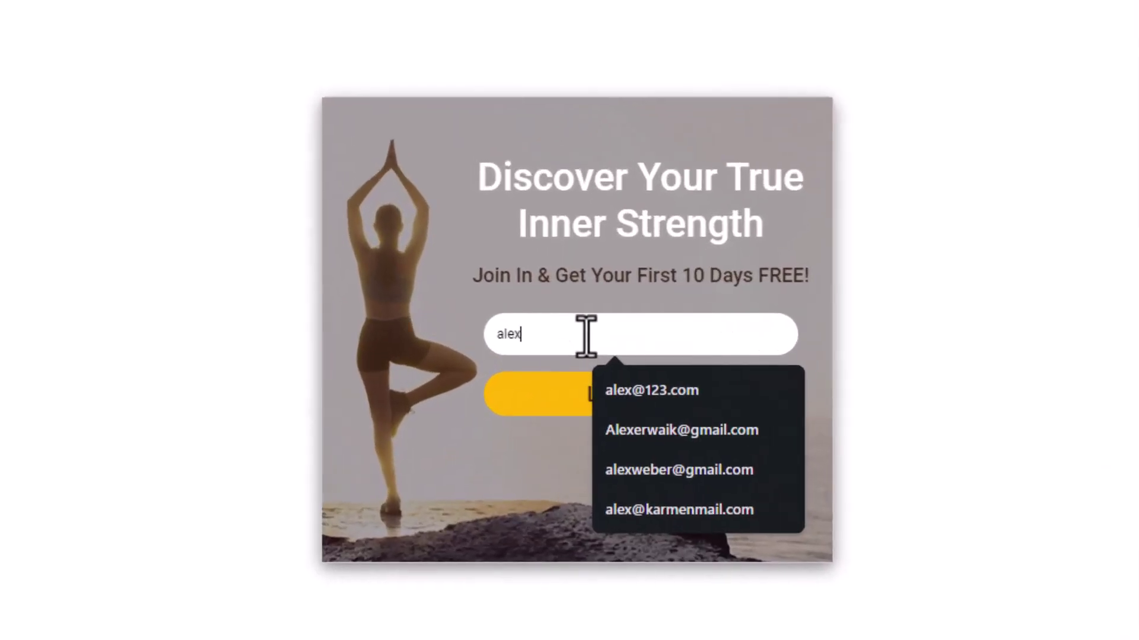
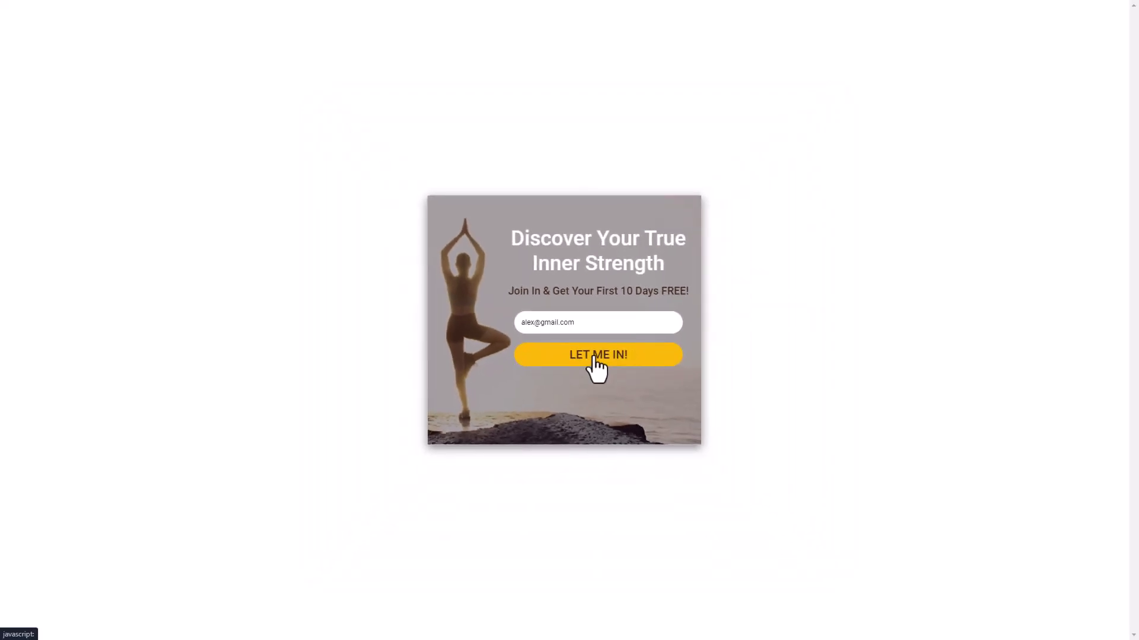
click(595, 357)
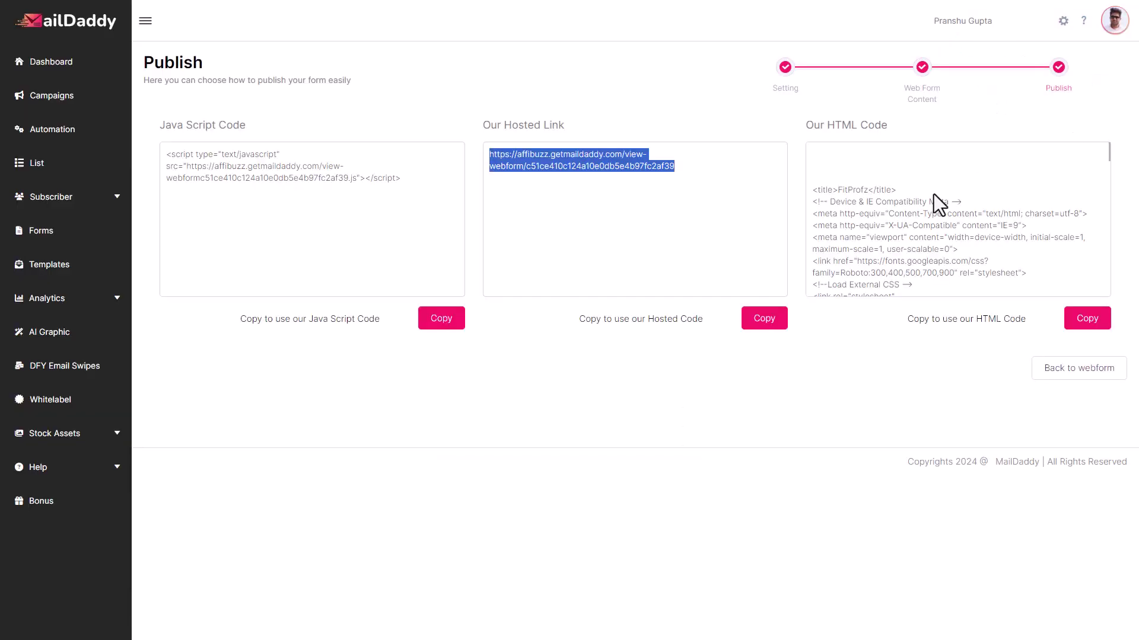
- Verify the test sign-up tops All Subscribers under Demo List tagged Fit leads, then scroll through the Templates gallery
click(37, 197)
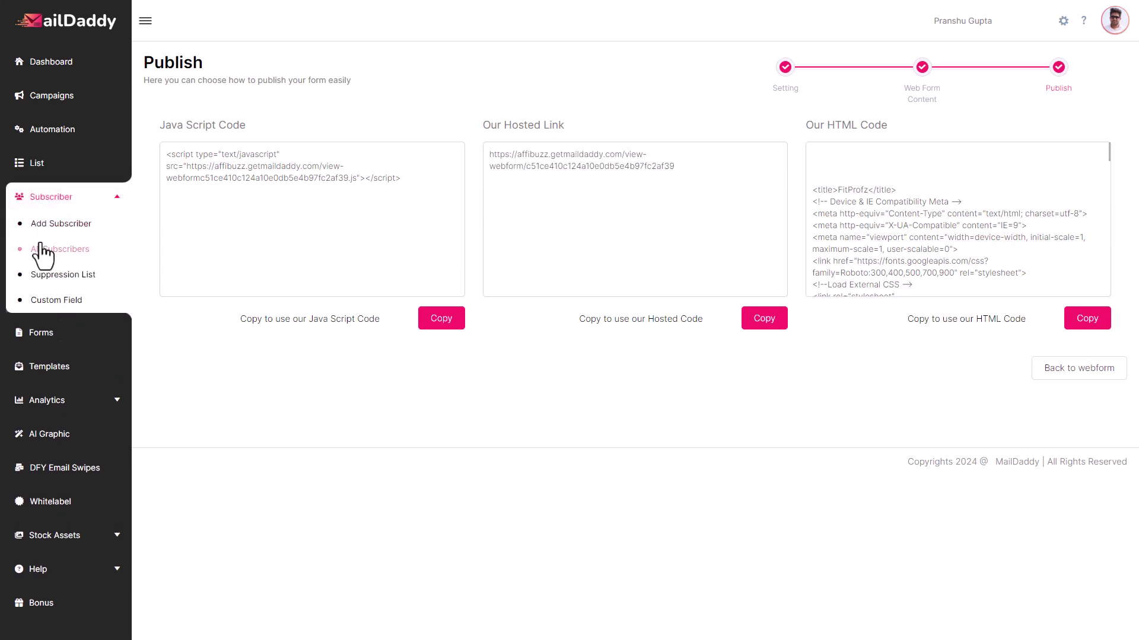
click(41, 245)
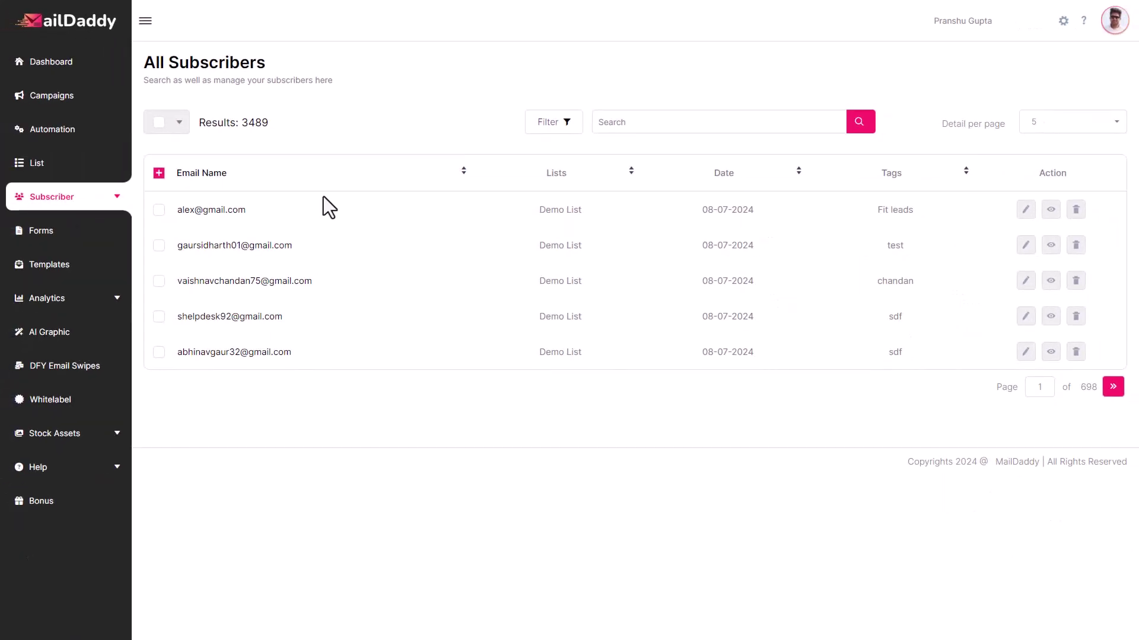
click(52, 266)
scroll(712, 326, down, 3)
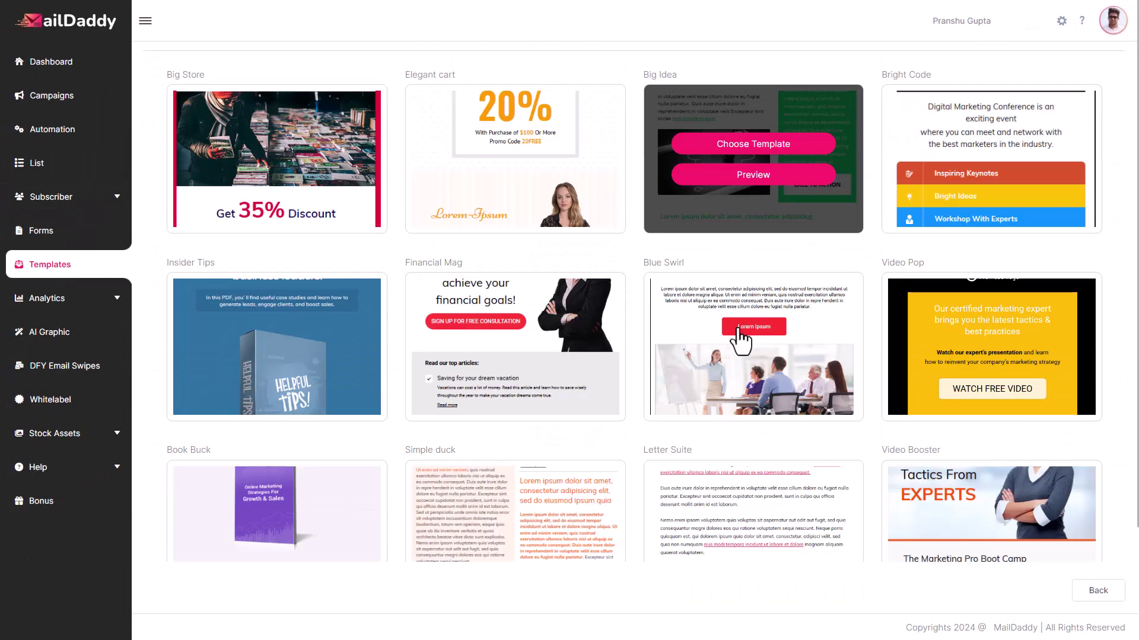
scroll(739, 329, down, 20)
scroll(738, 328, down, 6)
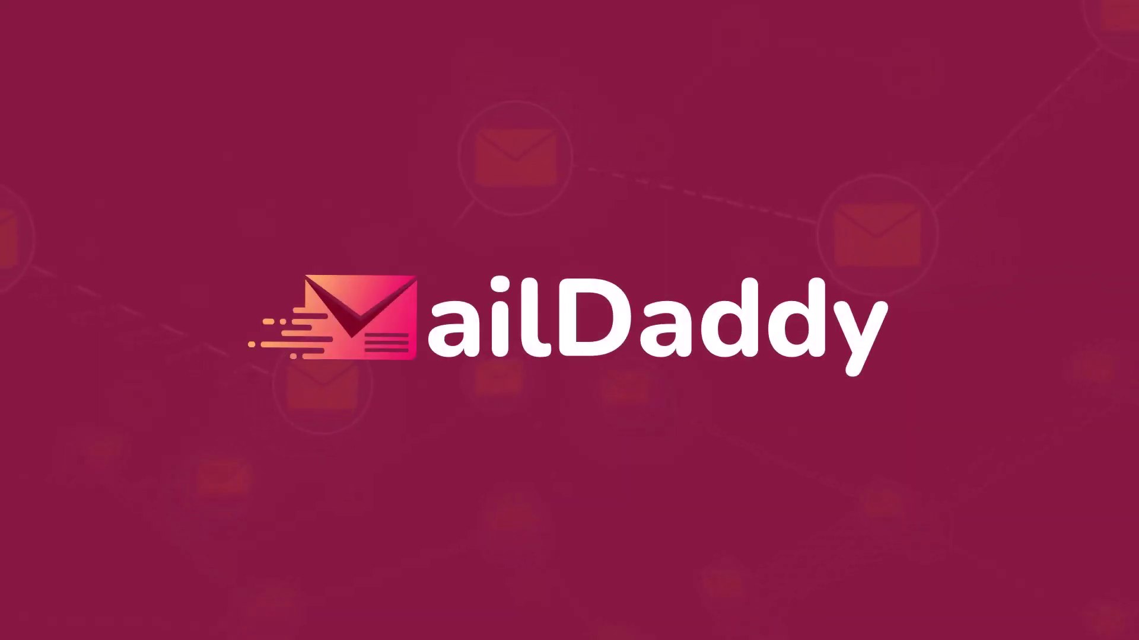